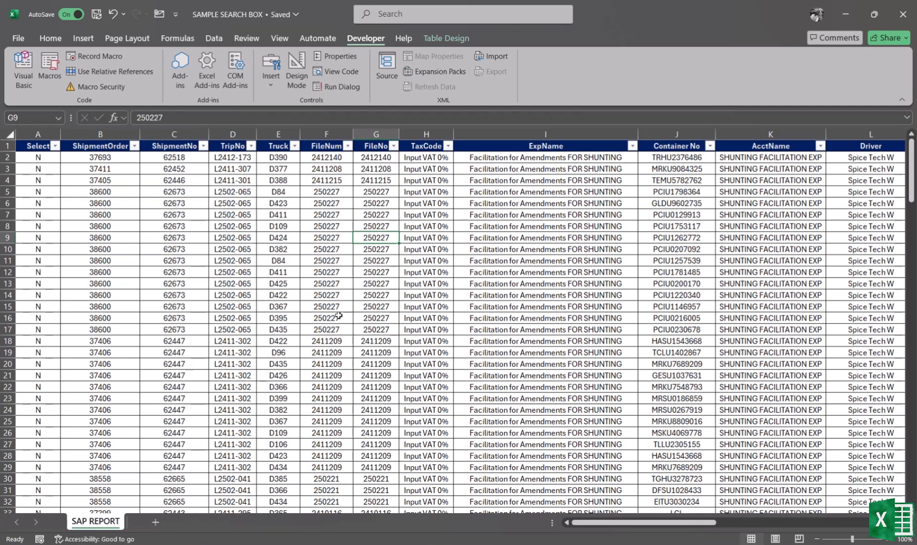
- Add a new worksheet and rename it Searchbox
left_click(156, 521)
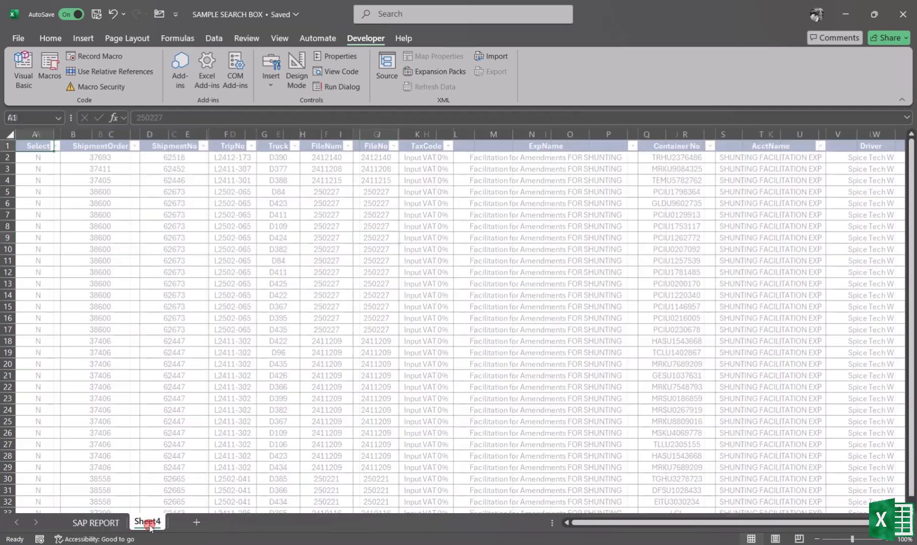
double_click(147, 522)
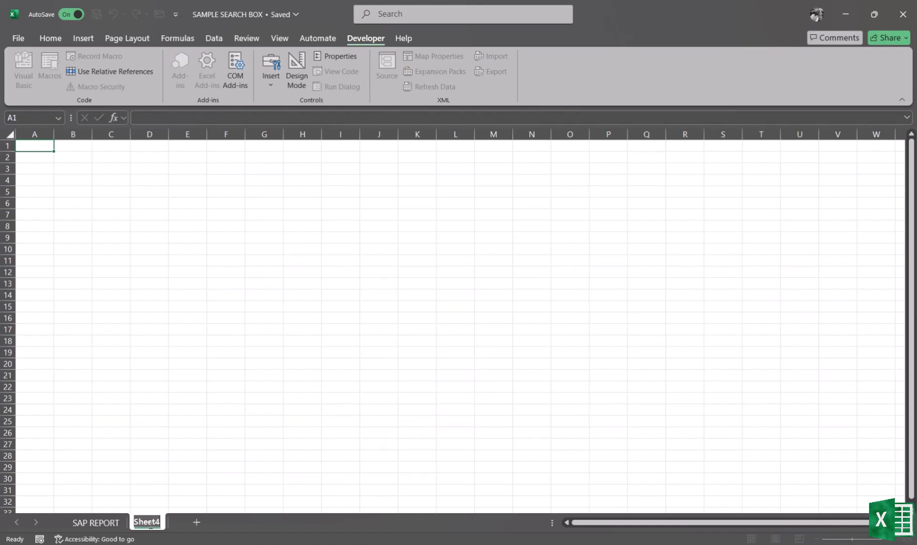
type("Ser")
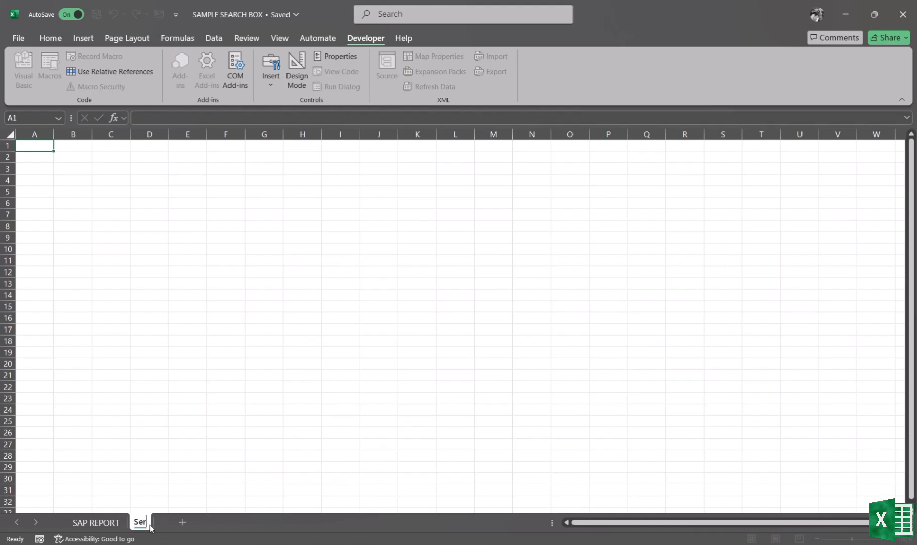
key("Return")
key("BackSpace")
type("archbox")
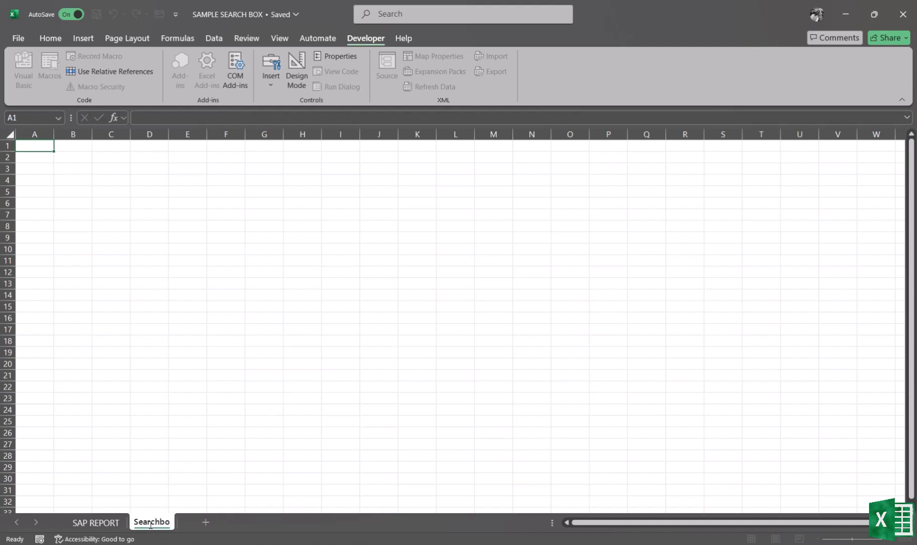
key("Return")
- Copy the header row from the SAP REPORT sheet and paste it into cell A5 of Searchbox
left_click(96, 522)
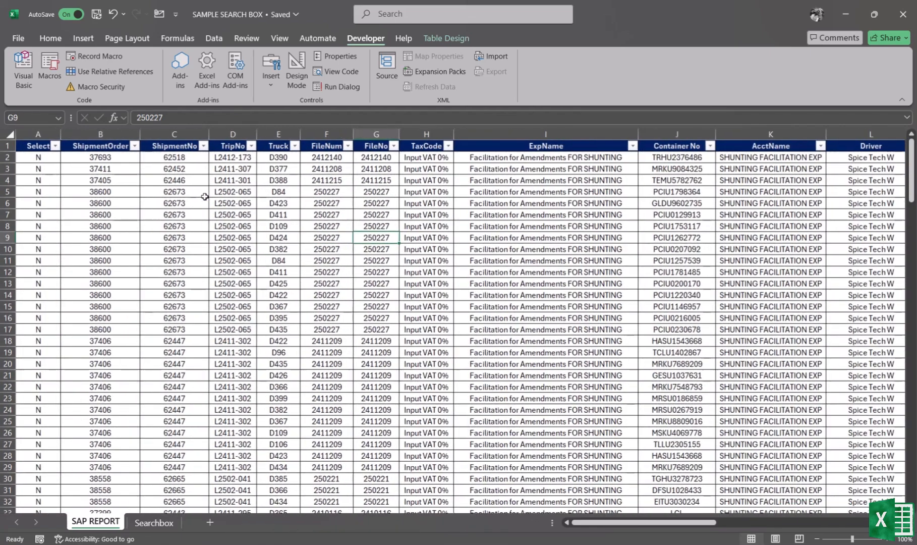
left_click(33, 146)
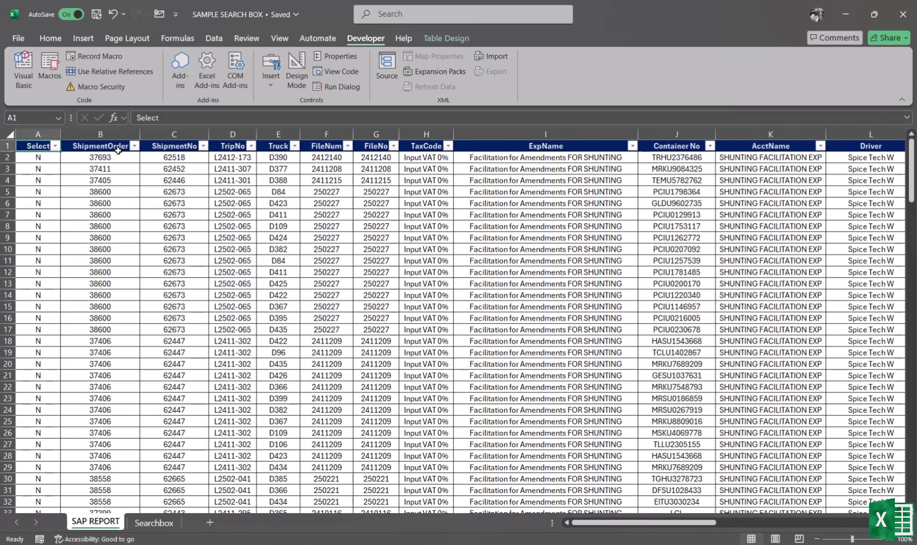
key("ctrl+shift+Right")
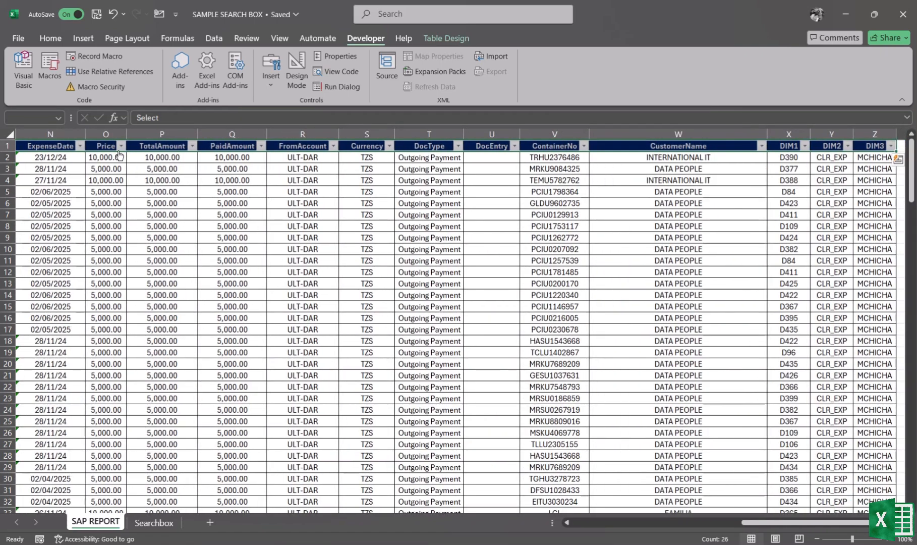
key("ctrl+c")
scroll(121, 245, "left", 10)
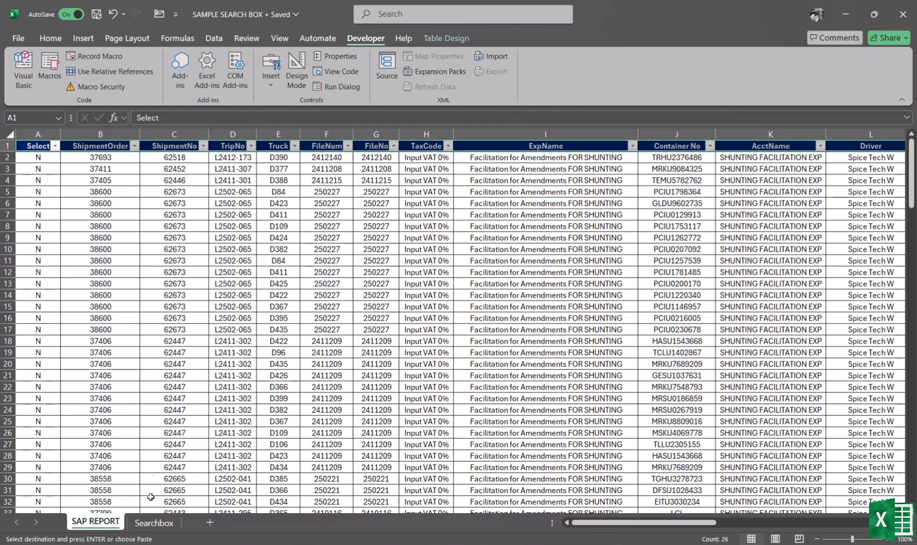
left_click(152, 523)
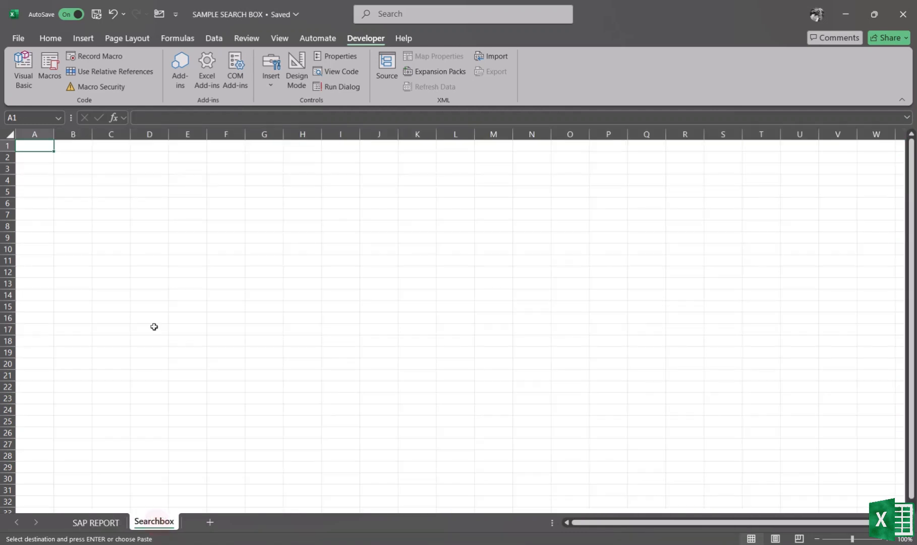
left_click(40, 193)
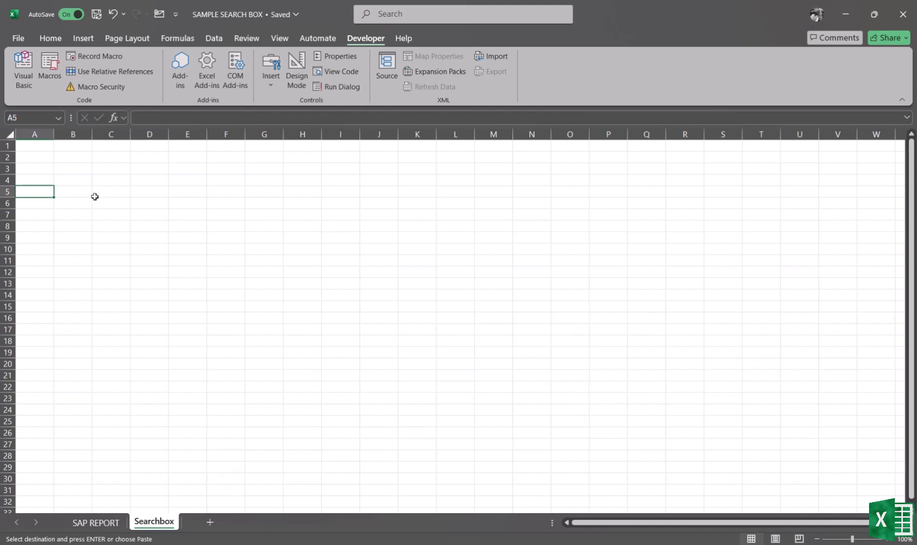
key("ctrl+v")
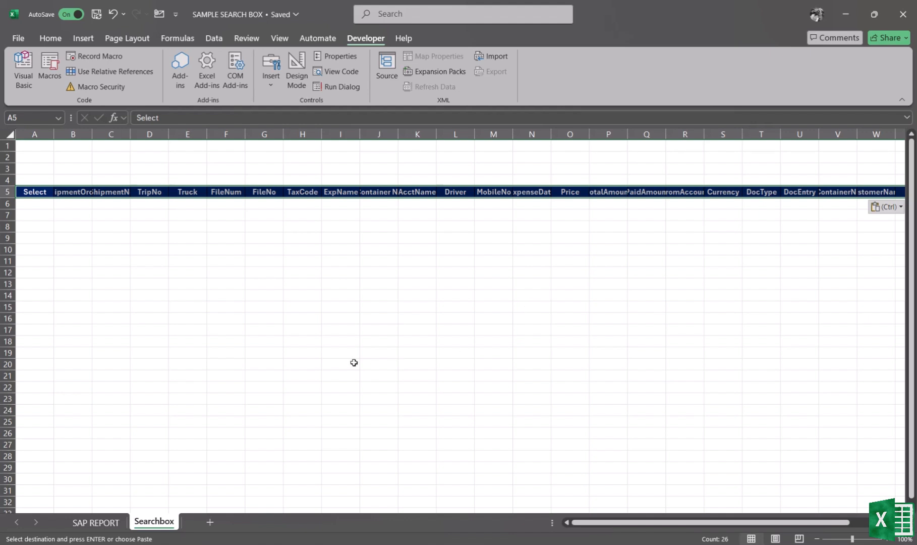
- Open the Searchbox sheet's code and insert a Worksheet SelectionChange event procedure
right_click(152, 520)
left_click(195, 383)
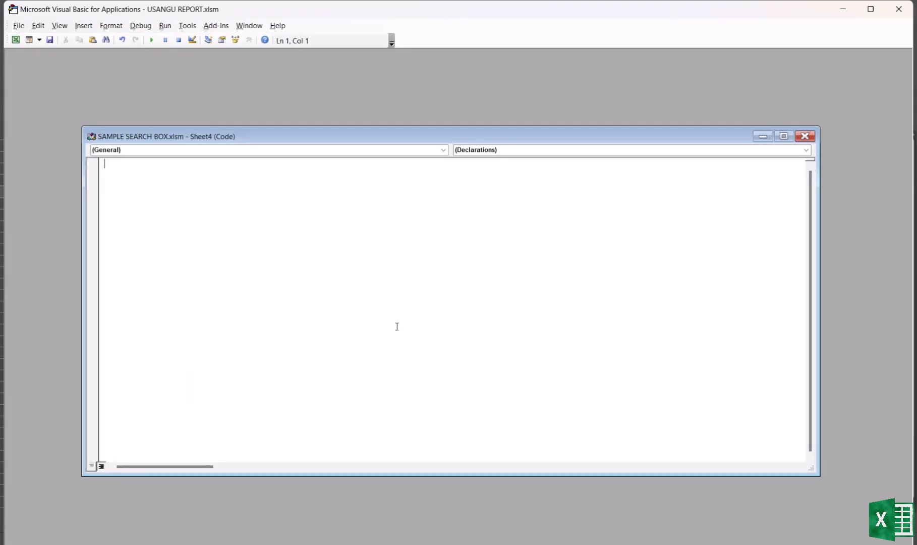
left_click(135, 151)
left_click(142, 166)
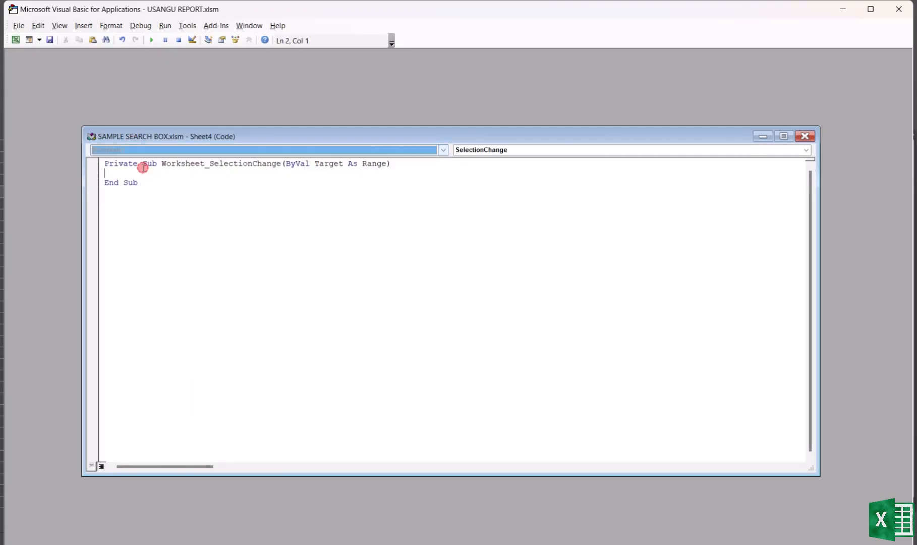
- Write Cells.EntireColumn.AutoFit inside the SelectionChange procedure and close the VBA editor
left_click(117, 174)
type("cells")
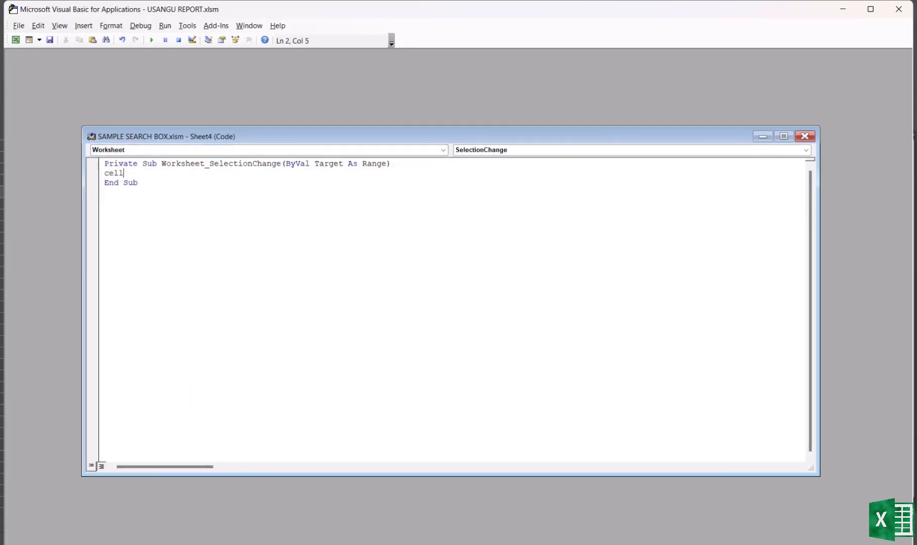
type(".enter")
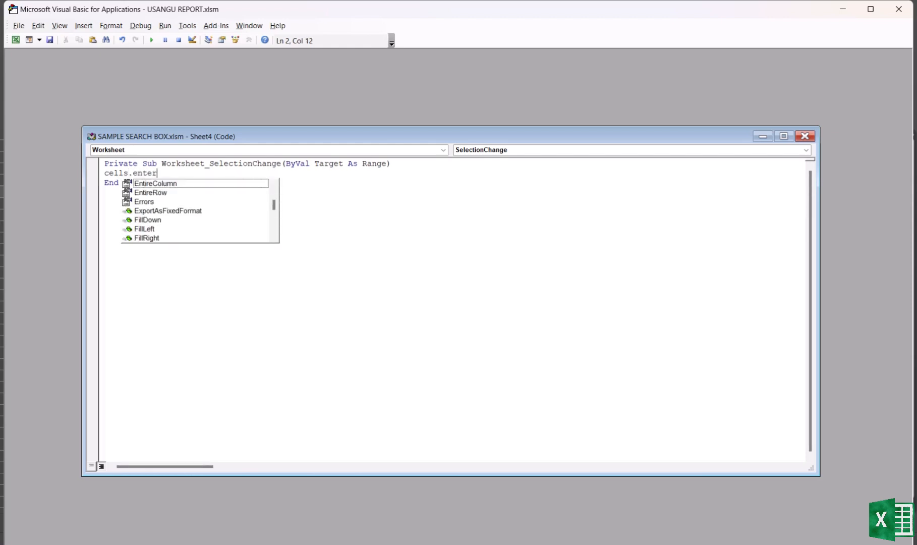
key("Down")
type(".")
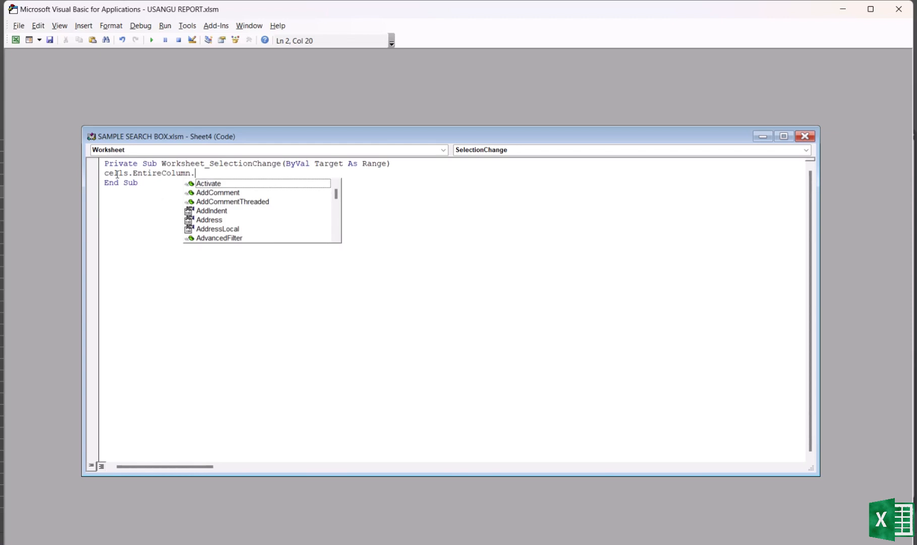
type("au")
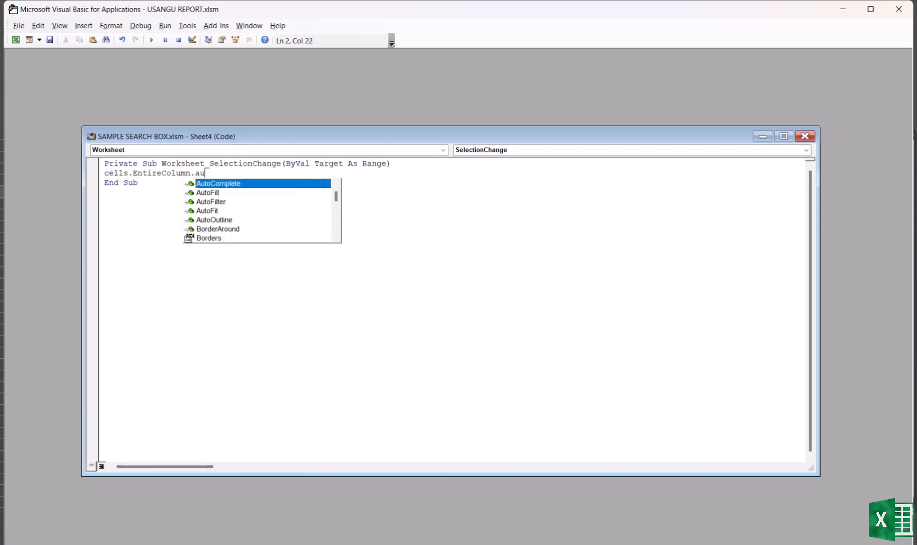
type("tofi")
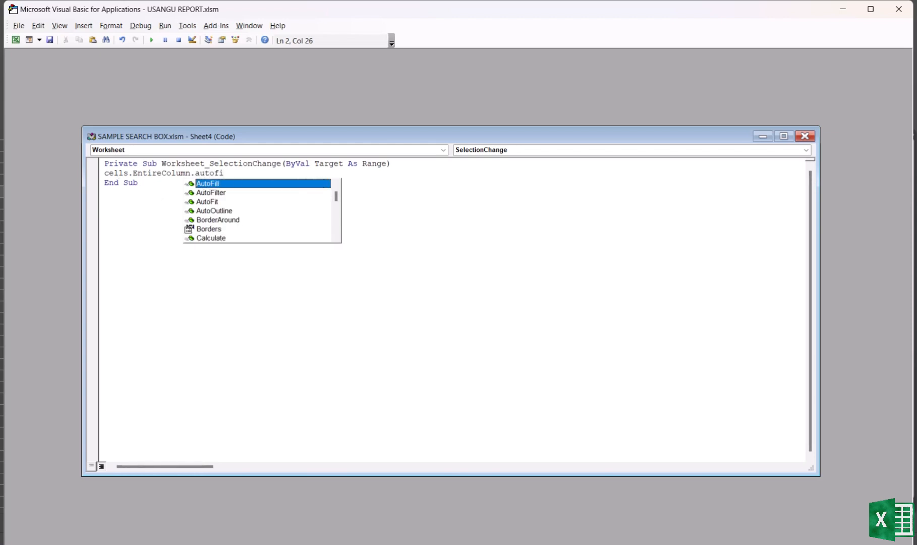
type("t")
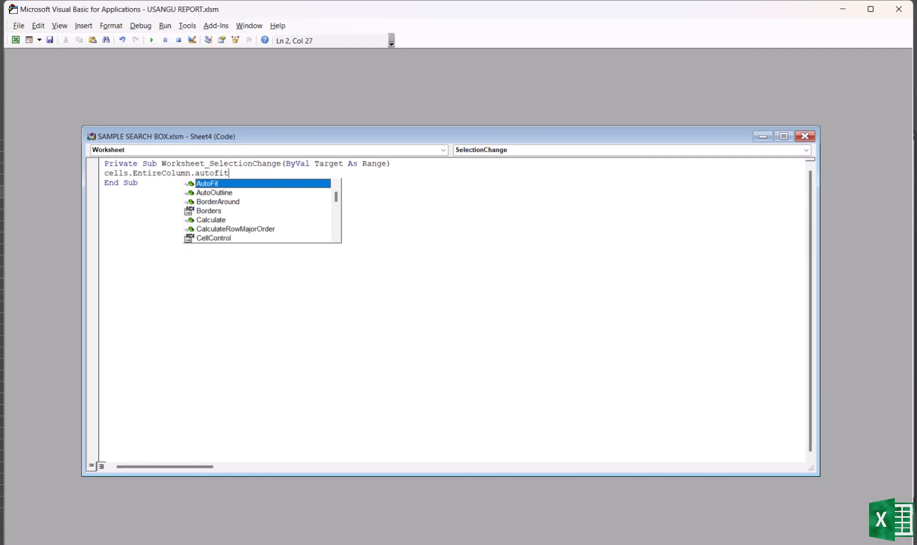
key("Return")
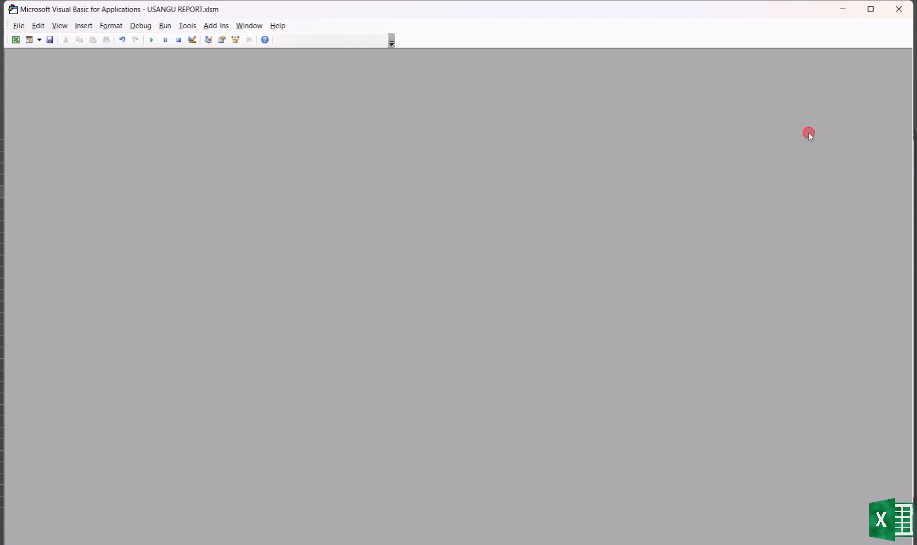
left_click(806, 136)
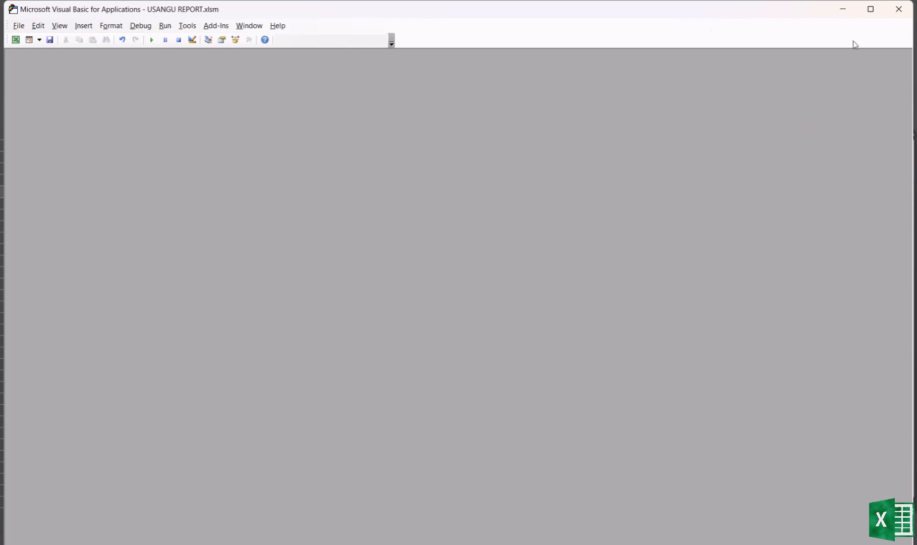
left_click(899, 8)
left_click(286, 261)
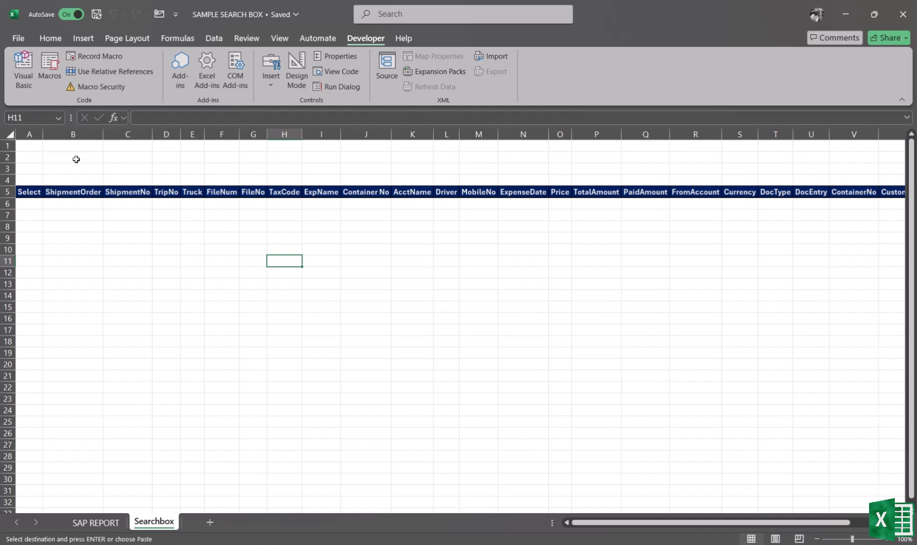
- Move the pasted header row one column right so it starts in cell B5
left_click(74, 144)
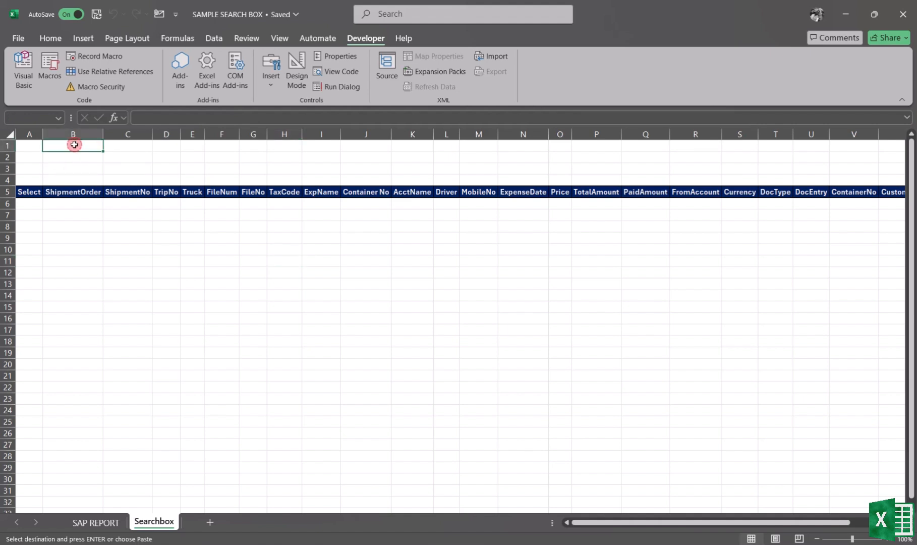
left_click(30, 192)
key("ctrl+shift+Right")
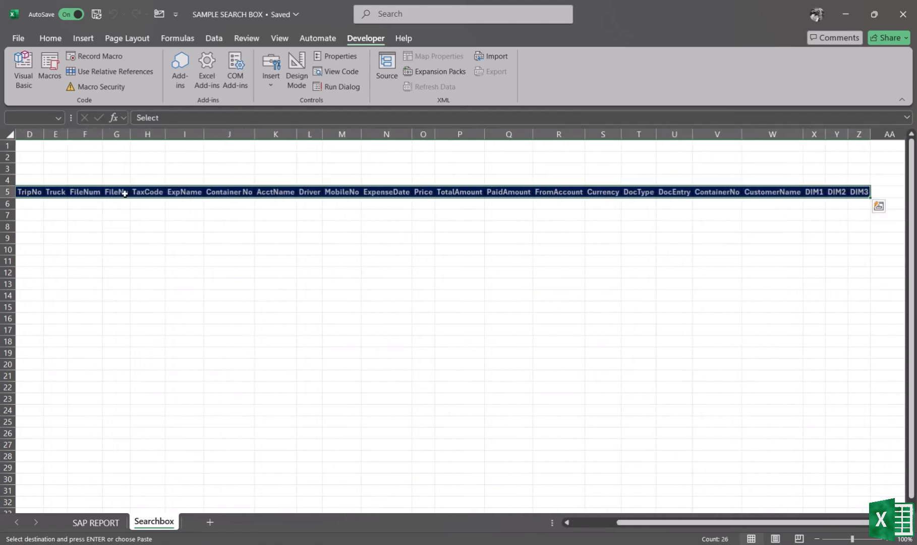
left_click_drag(246, 197, 281, 196)
scroll(302, 193, "left", 3)
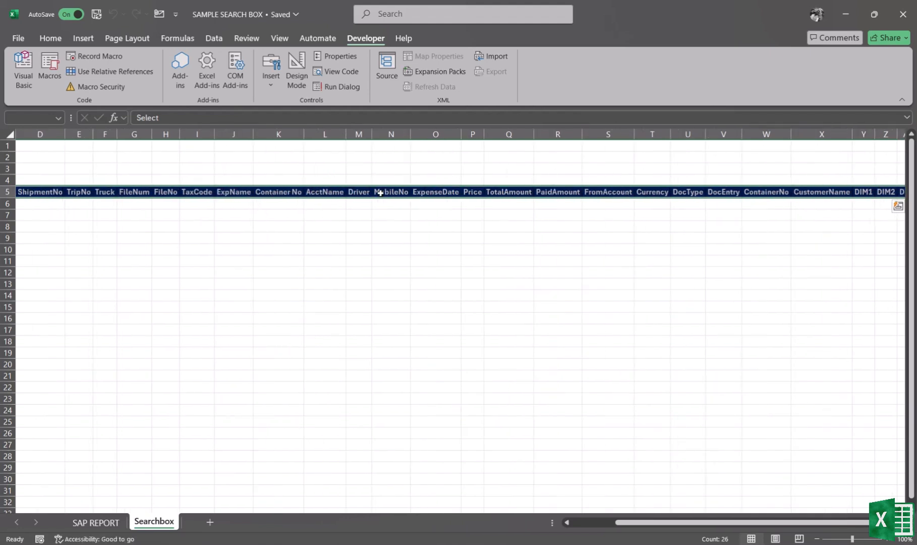
left_click(176, 281)
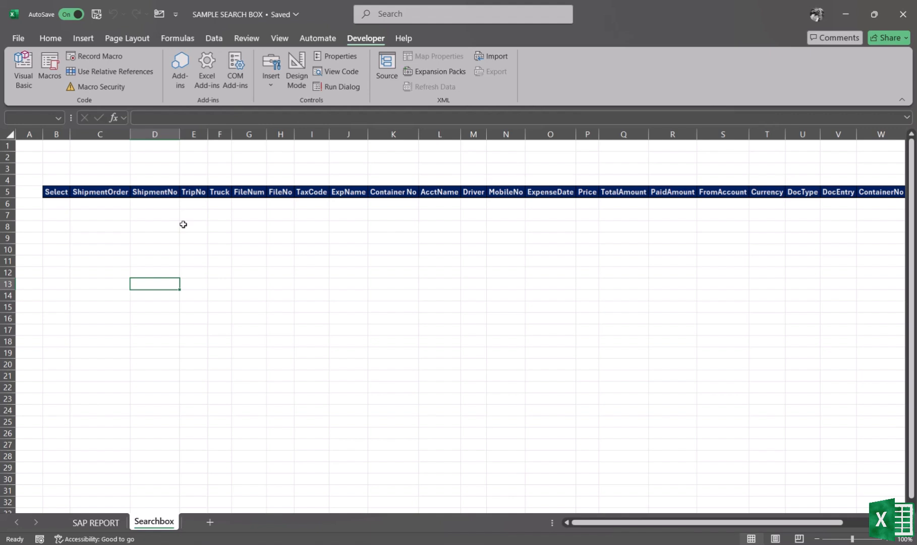
- Fill cell B1 with yellow
left_click(101, 144)
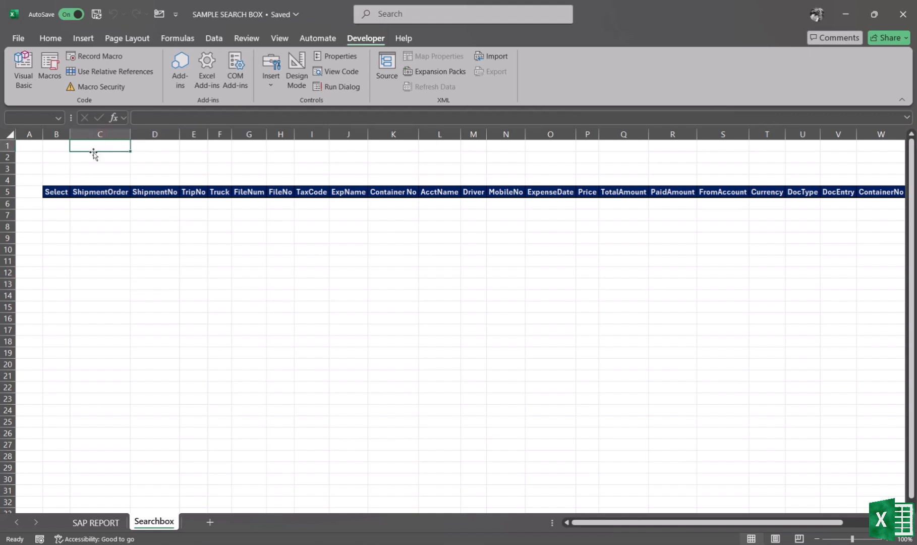
left_click(46, 40)
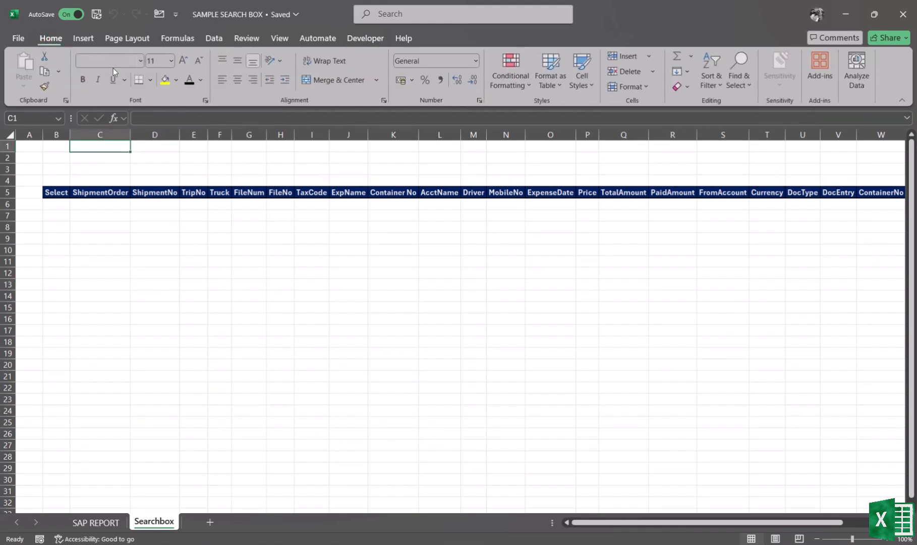
left_click(59, 144)
left_click(167, 82)
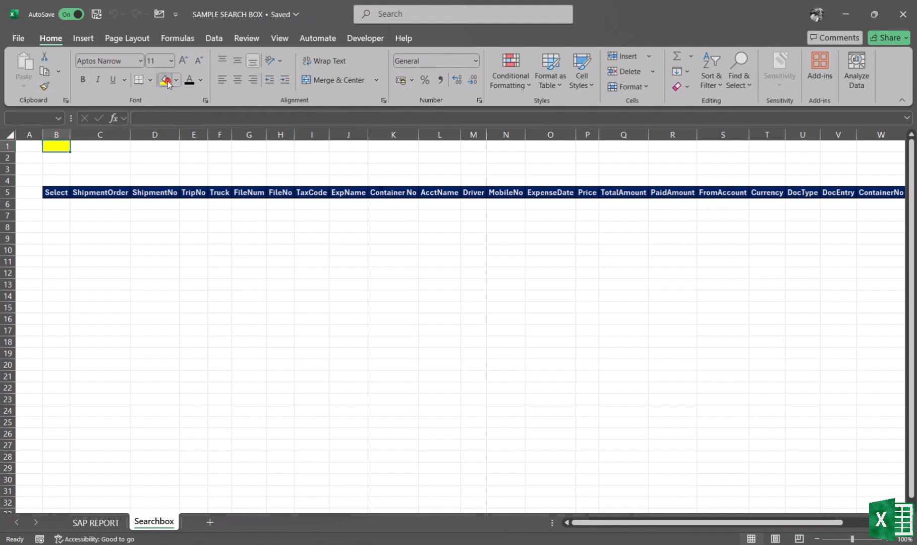
- Fill cell B1 with dark blue
left_click(107, 150)
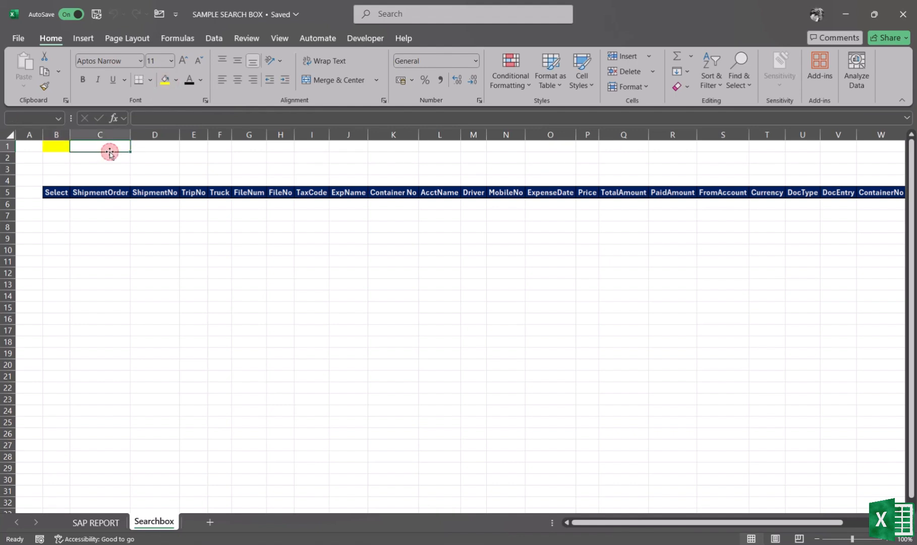
left_click(58, 147)
left_click(177, 80)
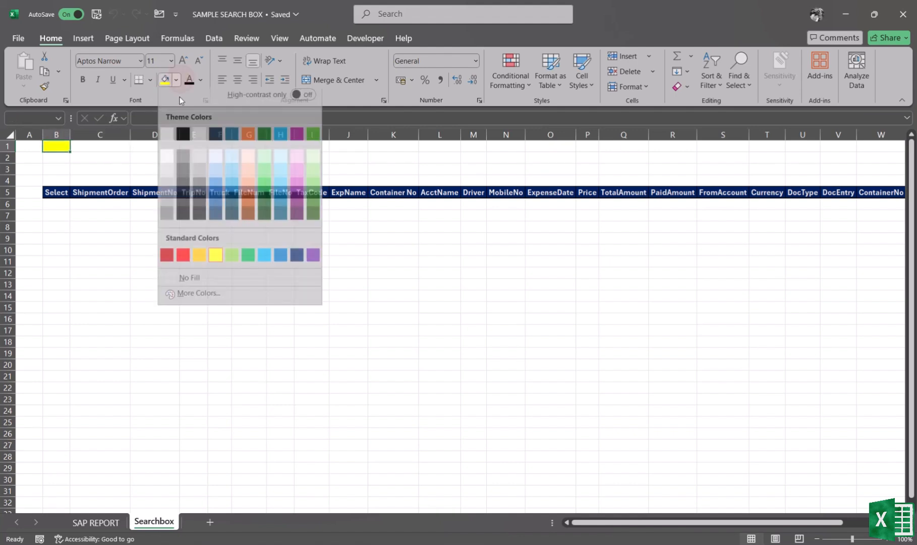
left_click(297, 259)
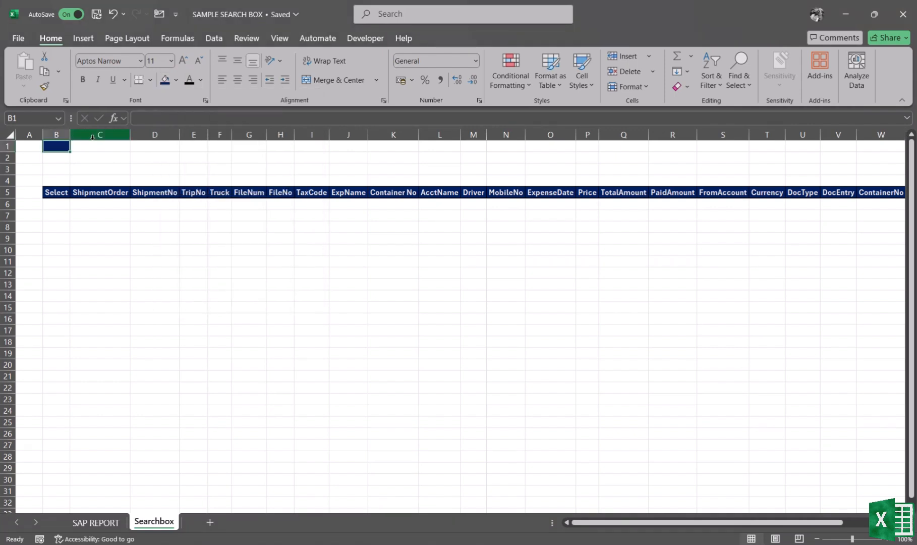
- Set cell C1's font colour to white
left_click(120, 150)
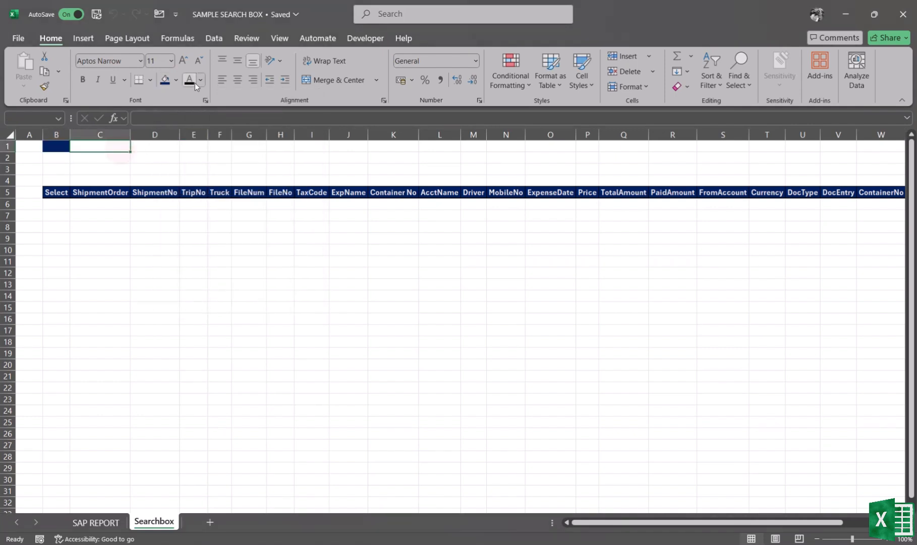
left_click(201, 80)
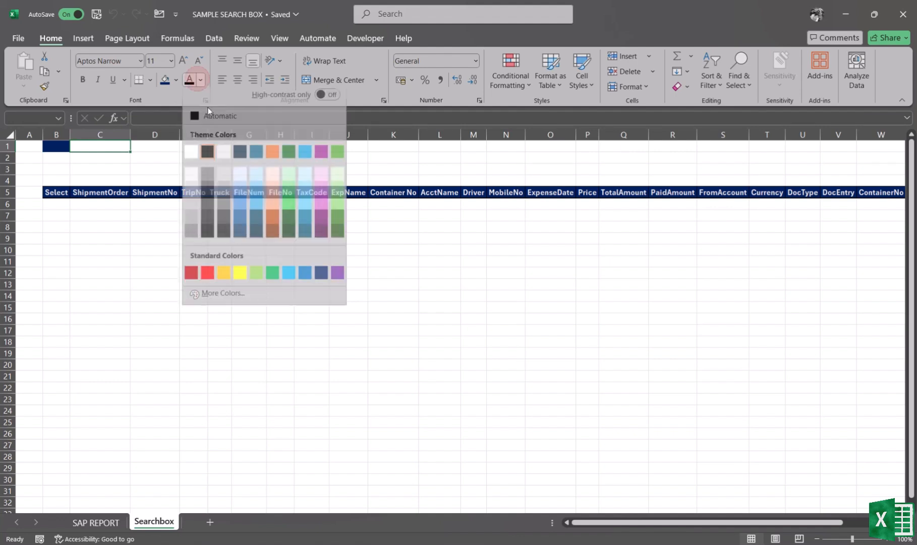
left_click(195, 158)
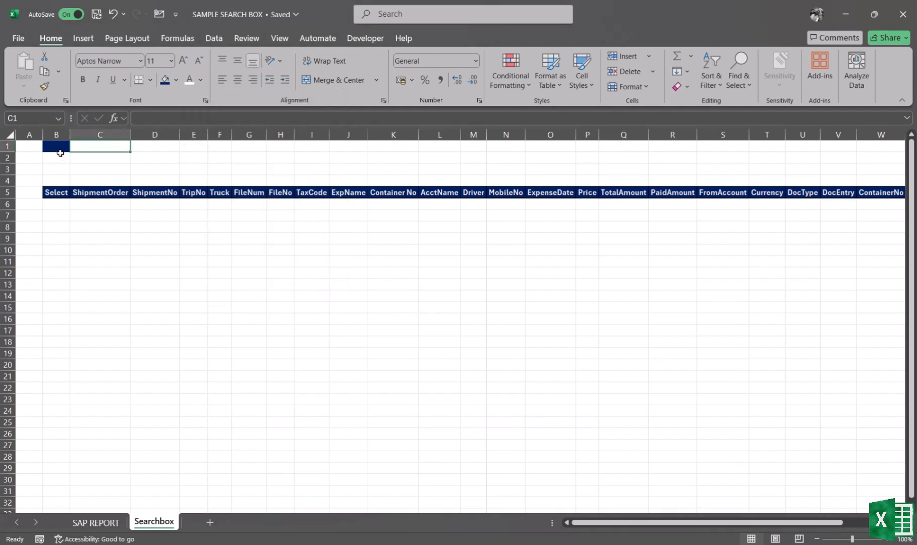
left_click(62, 148)
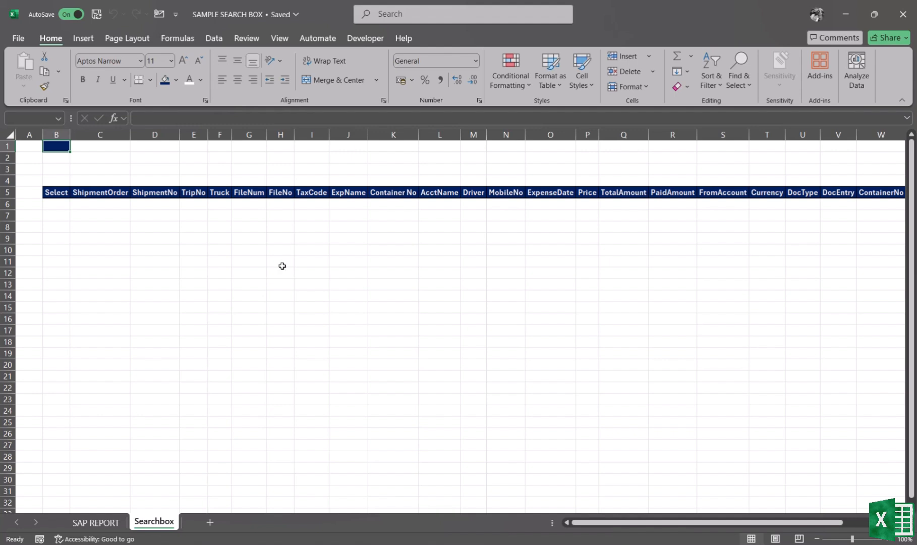
- Start a FILTER formula in cell B6 using the whole SAP REPORT table, Table1, as the array
left_click(60, 204)
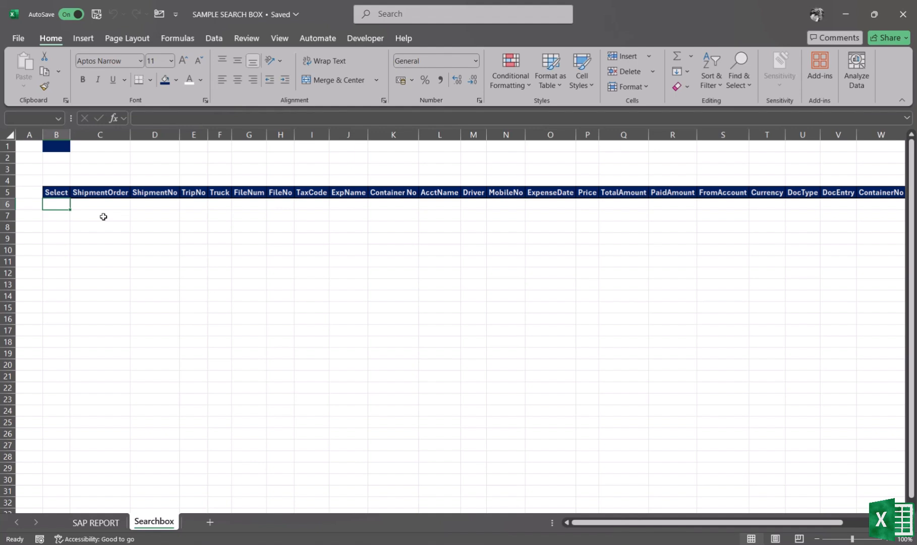
type("=")
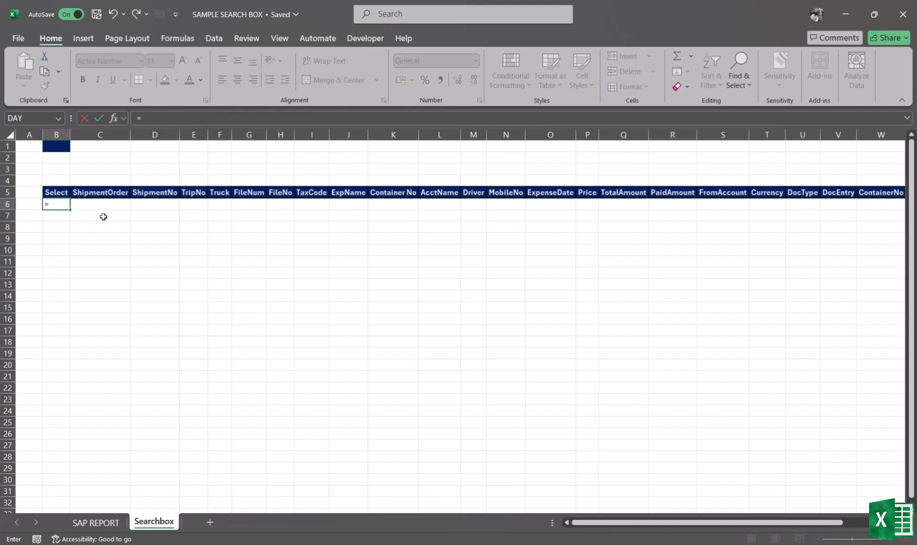
type("FIL")
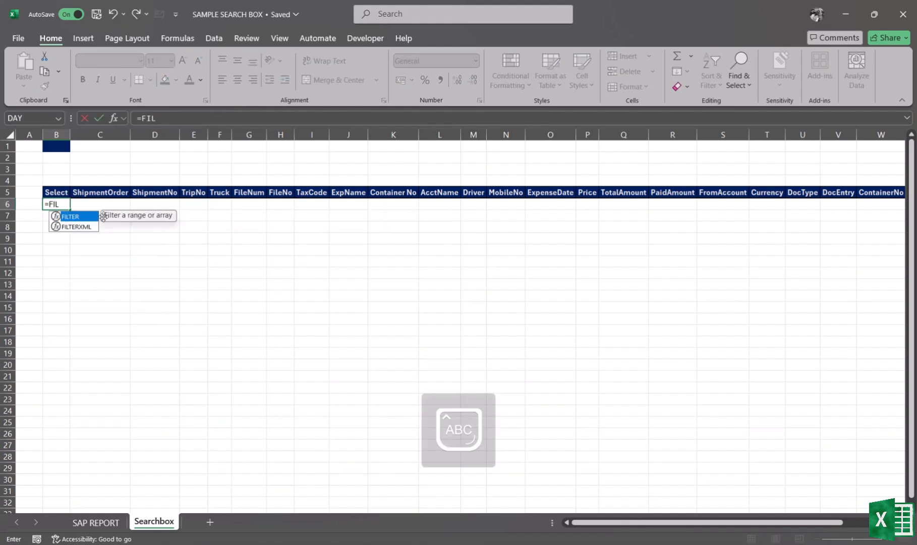
type("TER(")
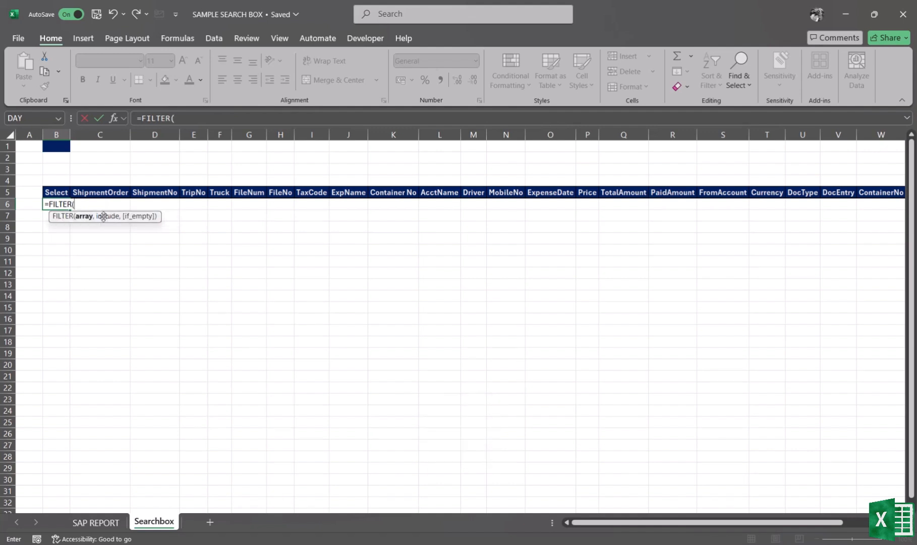
left_click(96, 522)
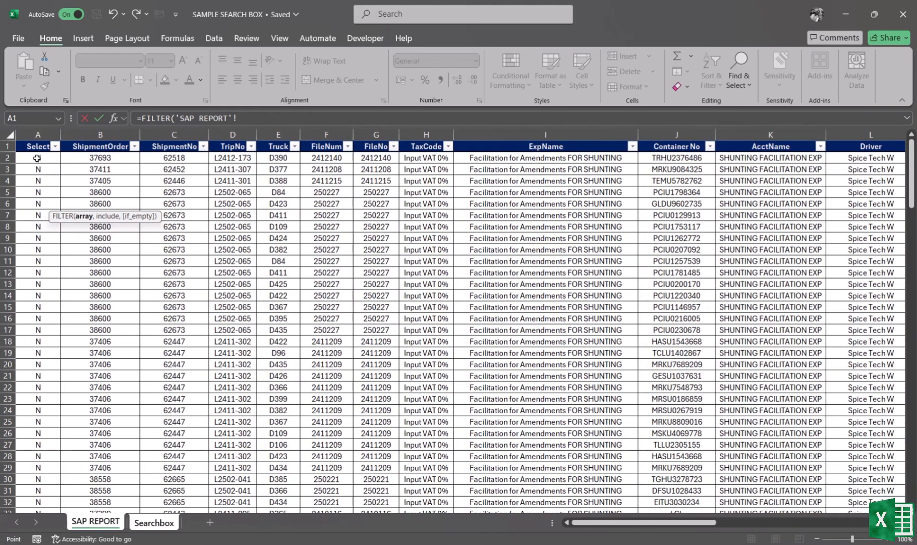
left_click_drag(37, 158, 792, 464)
left_click_drag(792, 464, 794, 469)
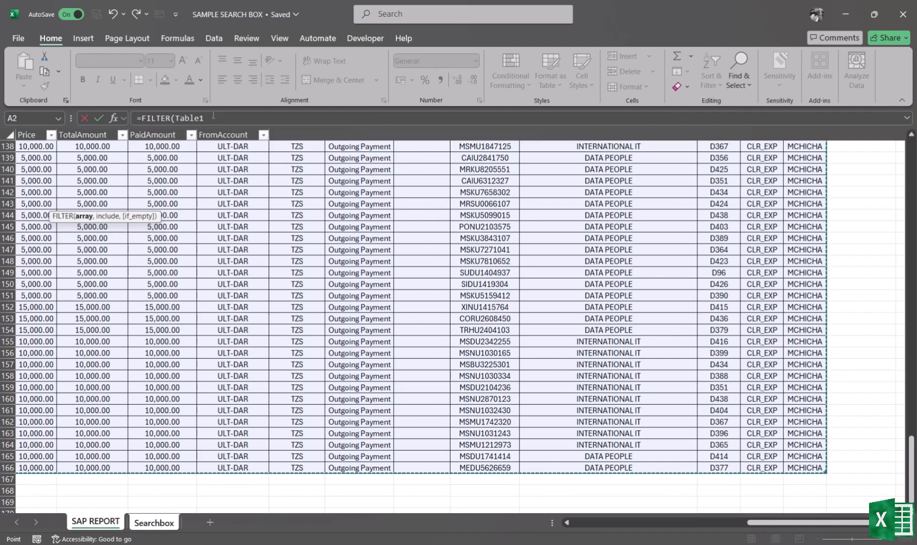
left_click(213, 116)
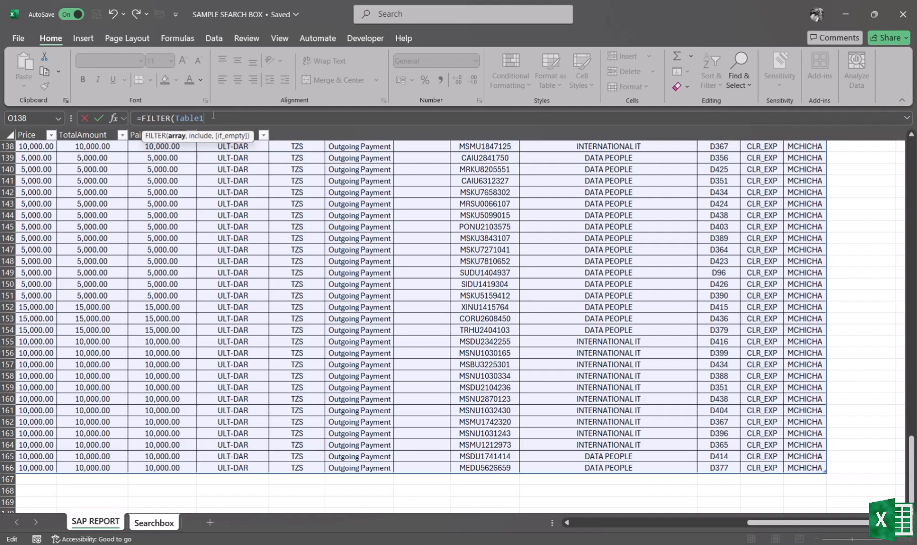
type(",")
- Add the Container No column of Table1 as the formula's include argument
scroll(220, 241, "left", 5)
scroll(220, 242, "up", 13)
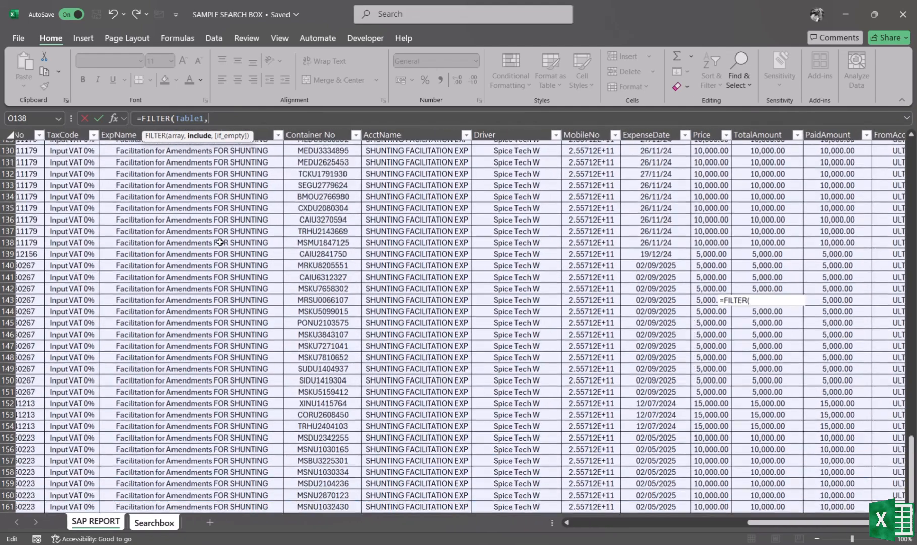
scroll(220, 242, "up", 20)
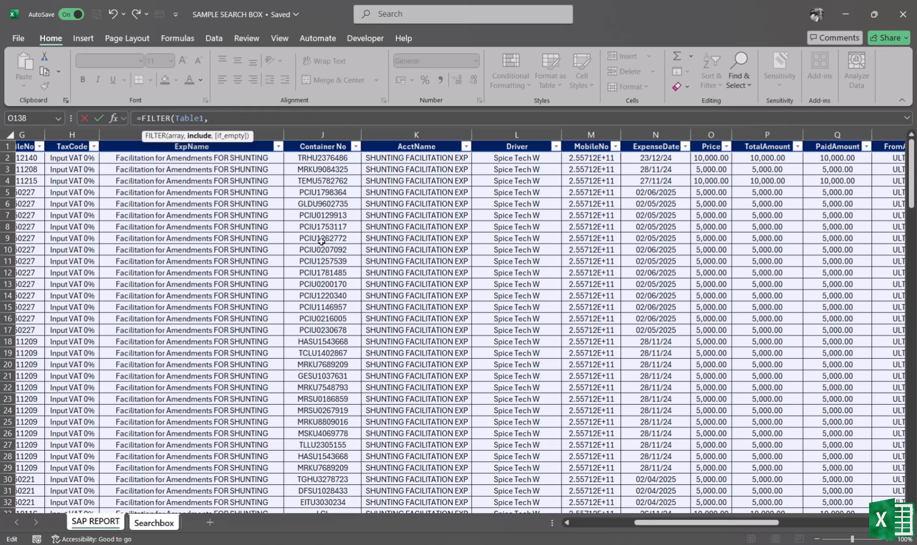
left_click(330, 134)
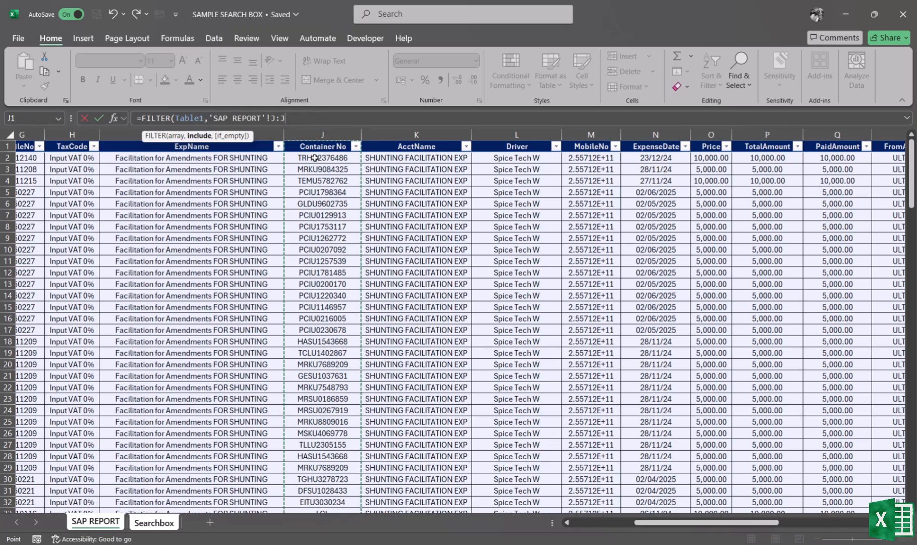
mouse_move(314, 158)
left_mouse_down()
mouse_move(361, 508)
mouse_move(308, 498)
left_mouse_up()
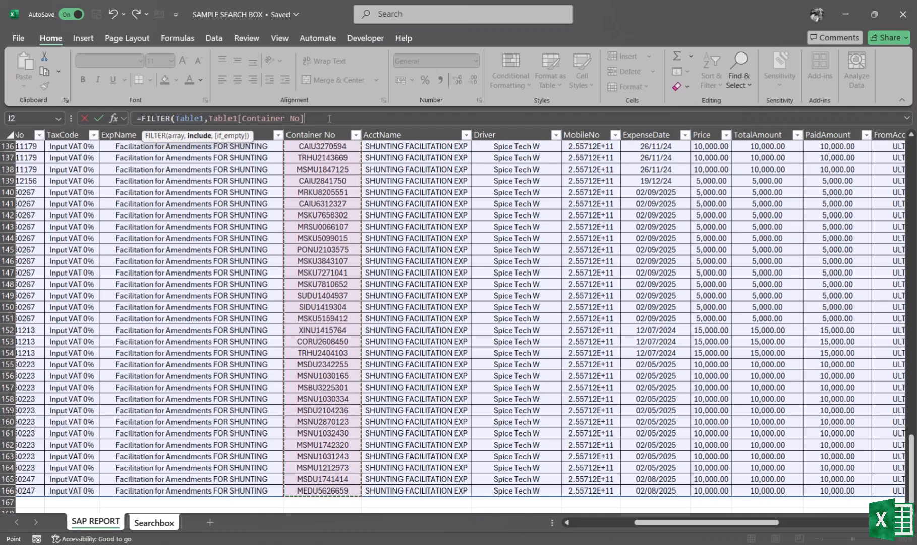
type(",")
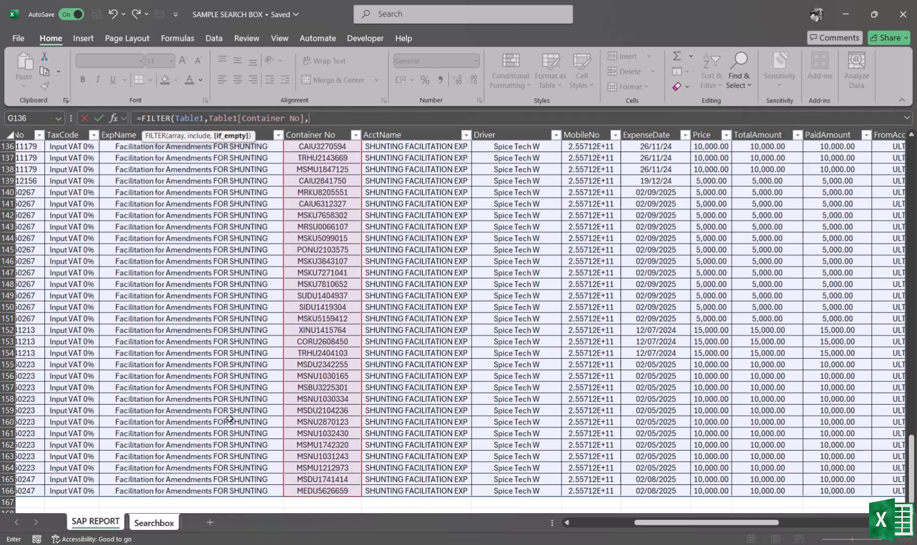
- Add Searchbox!B1 as the next argument and "idk" as the if-empty value, then try to enter the formula
left_click(154, 522)
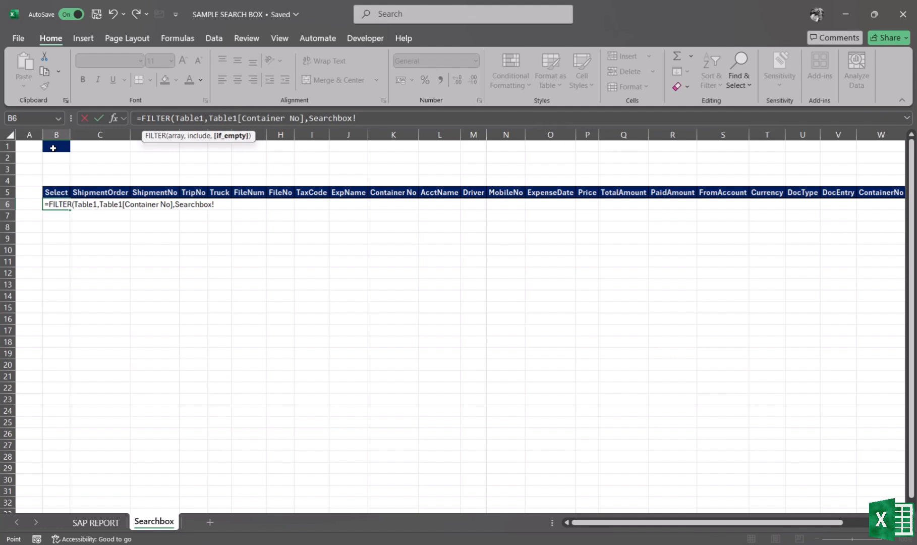
left_click(53, 148)
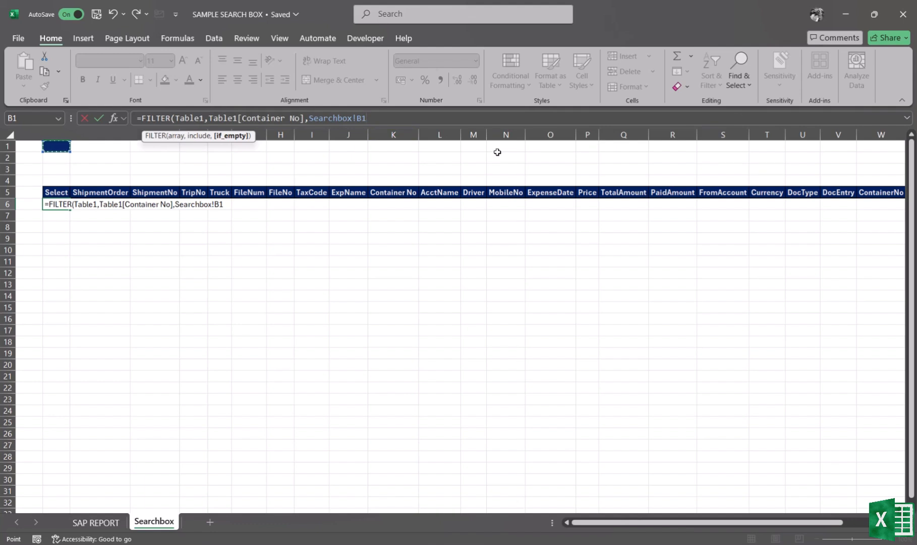
type(",\"")
type("idk")
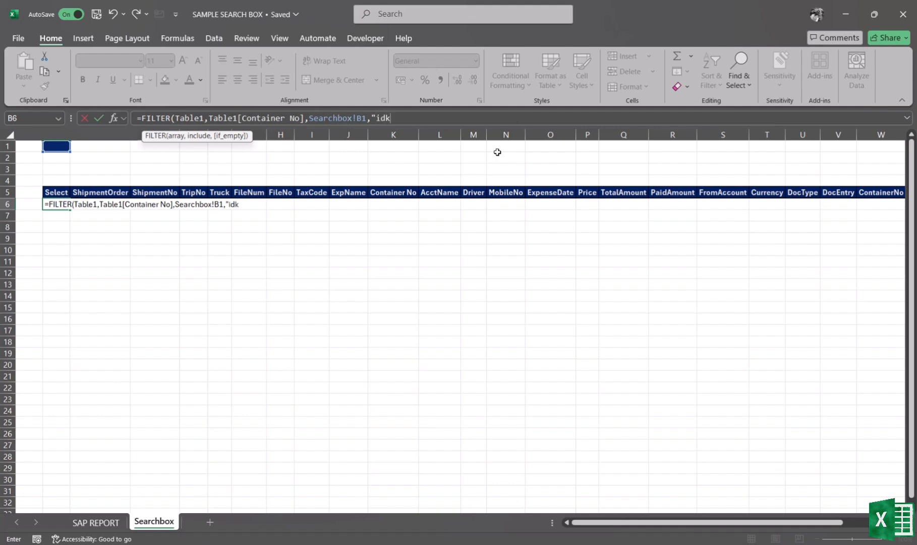
type("\")")
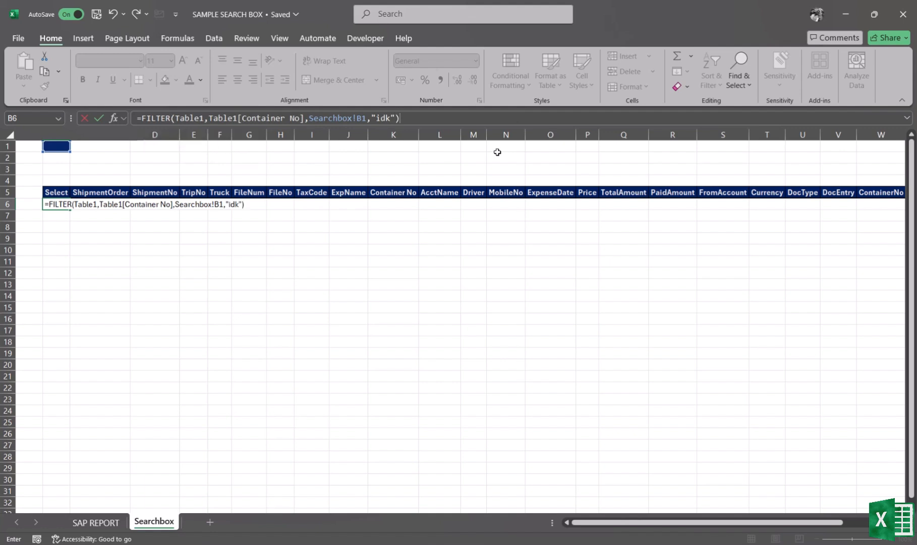
key("Return")
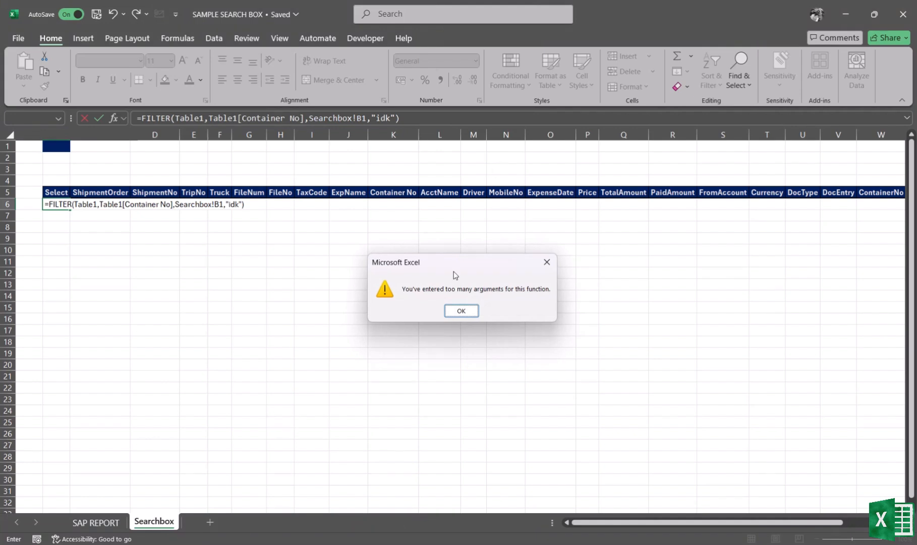
left_click(470, 311)
- Replace the comma after Table1[Container No] with an equals sign and enter the formula
left_click(307, 118)
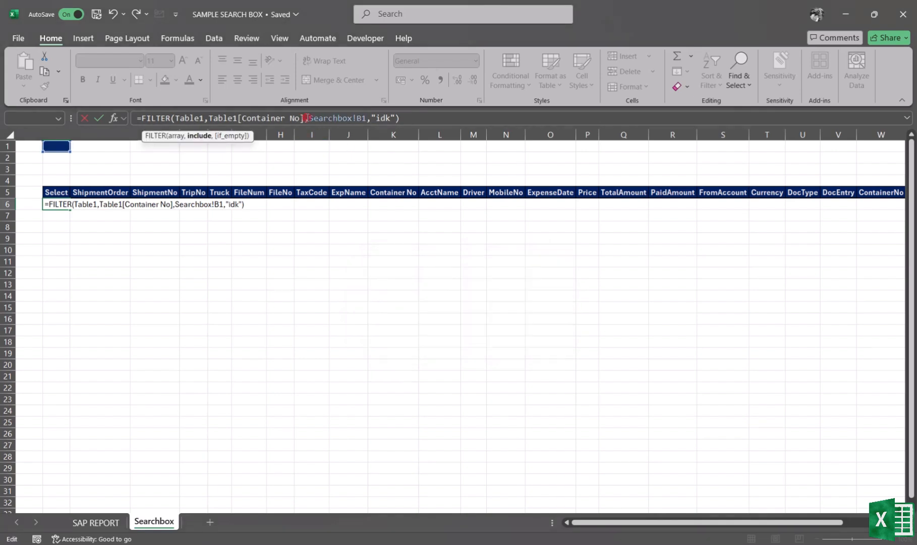
key("Right")
key("BackSpace")
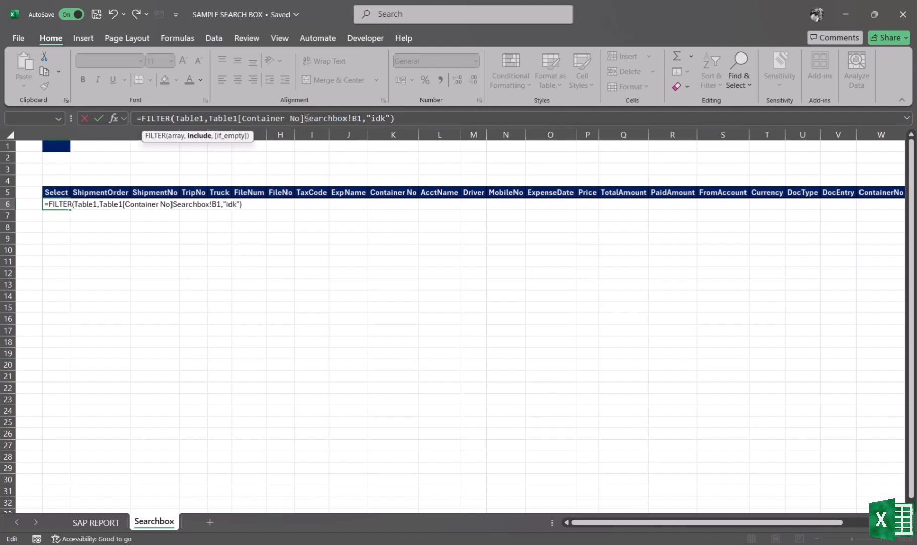
type("=")
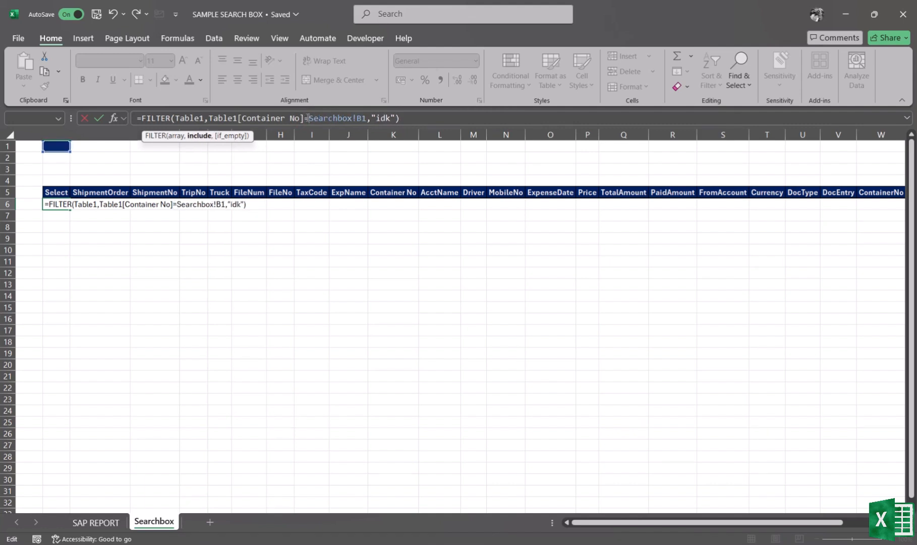
left_click(411, 118)
key("Return")
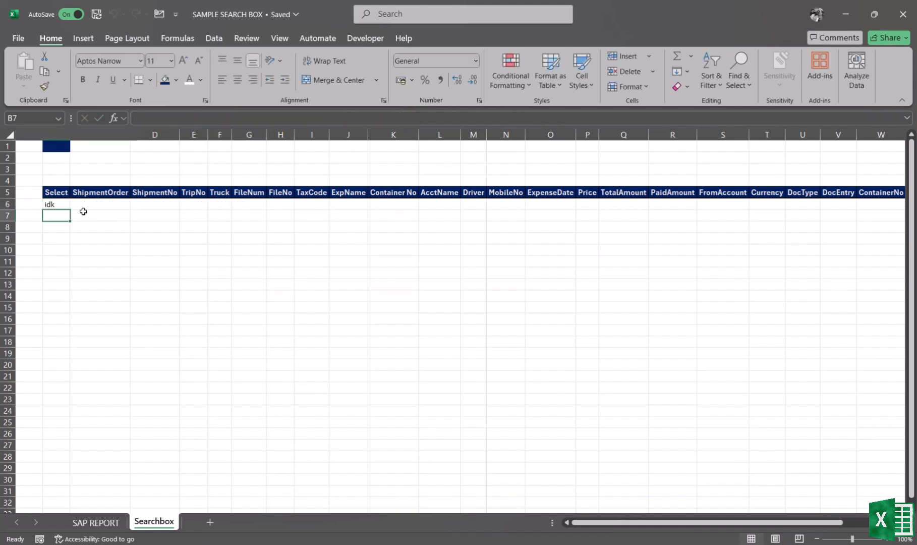
- Enter MEDU as the search term in cell B1
left_click(54, 205)
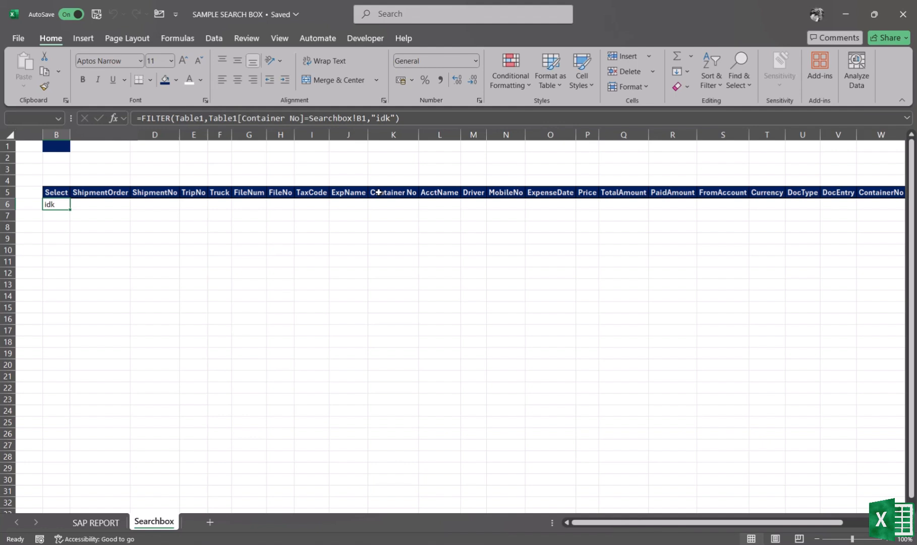
left_click(318, 199)
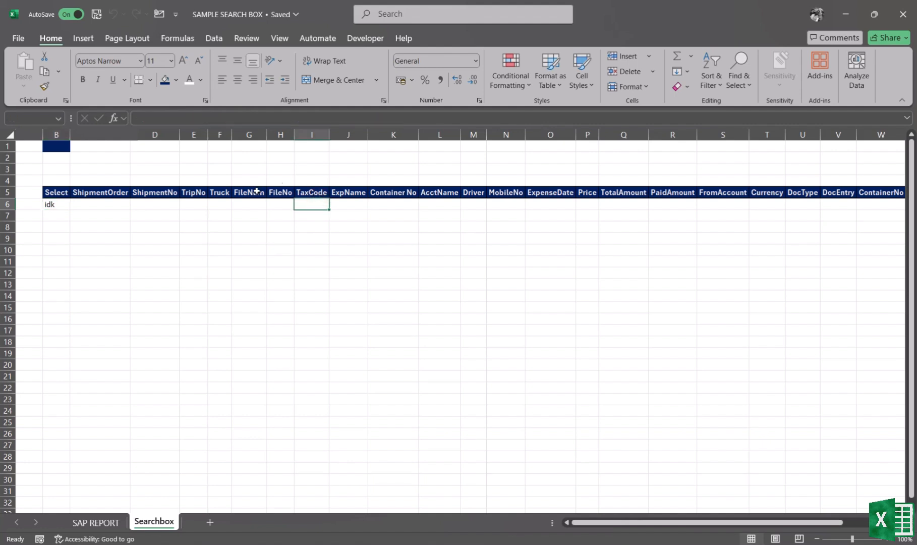
left_click(58, 204)
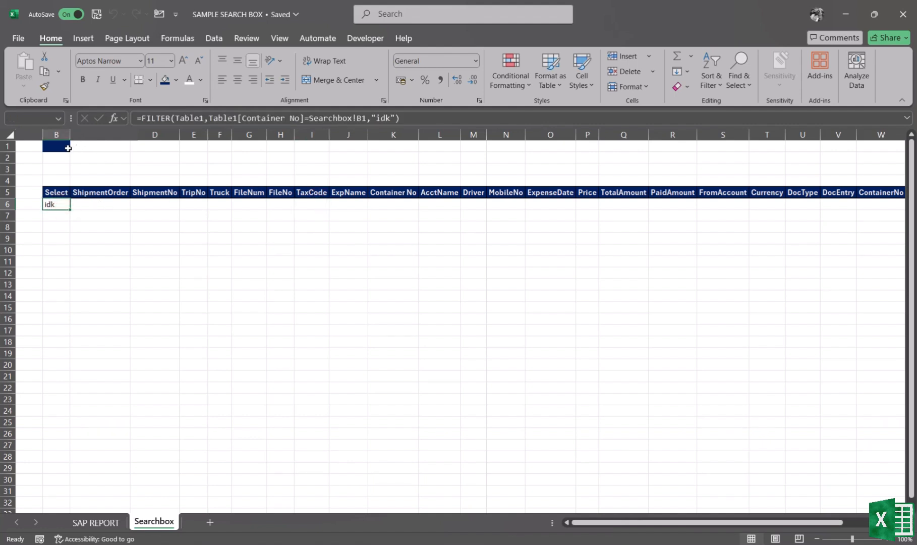
left_click(59, 149)
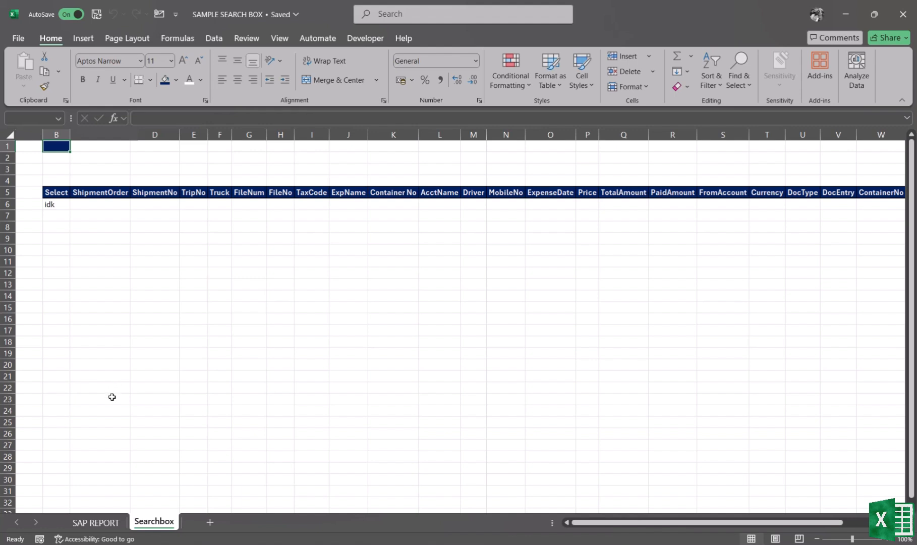
left_click(53, 147)
type("MEDU")
key("Return")
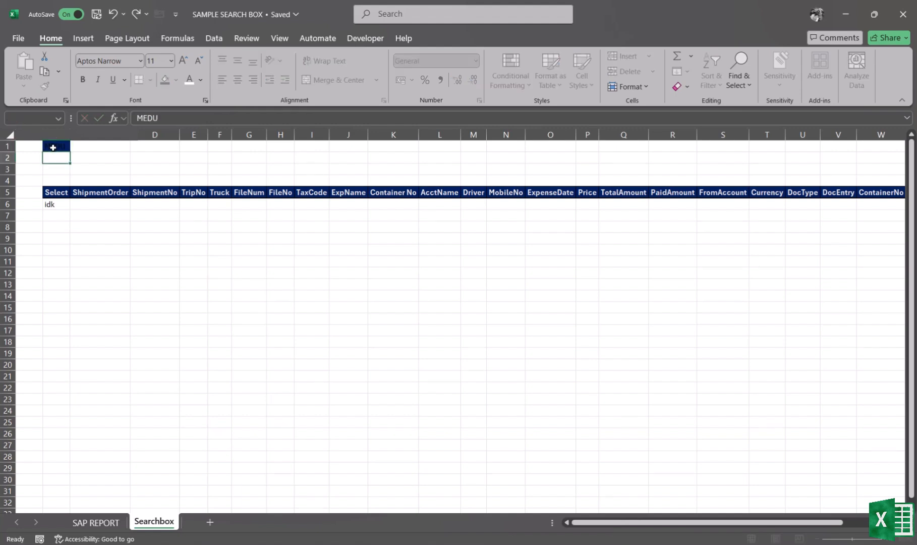
- Set cell B1's font colour to a light grey shade
left_click(54, 147)
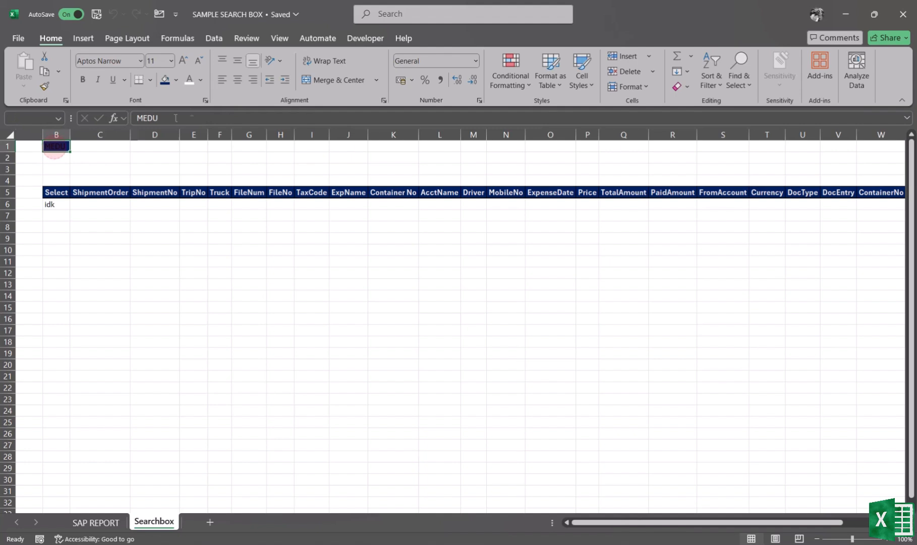
left_click(200, 80)
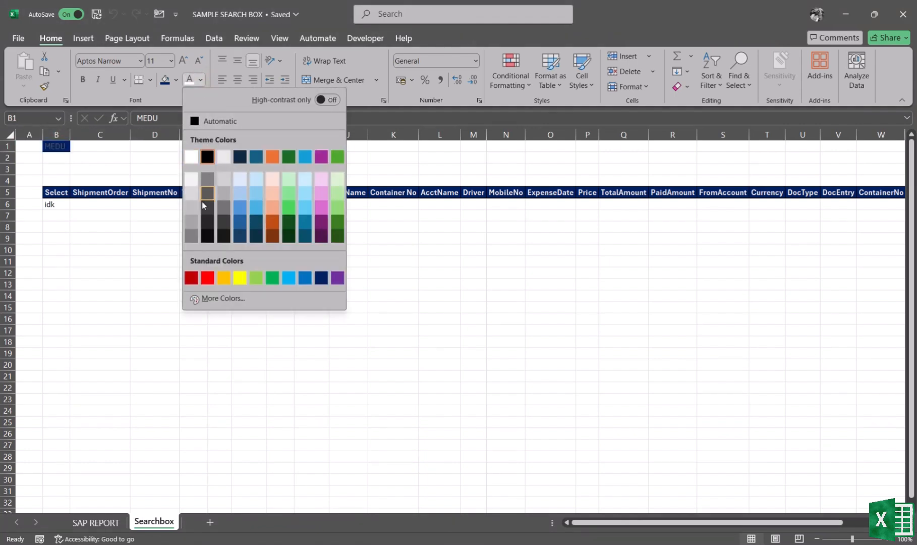
left_click(190, 178)
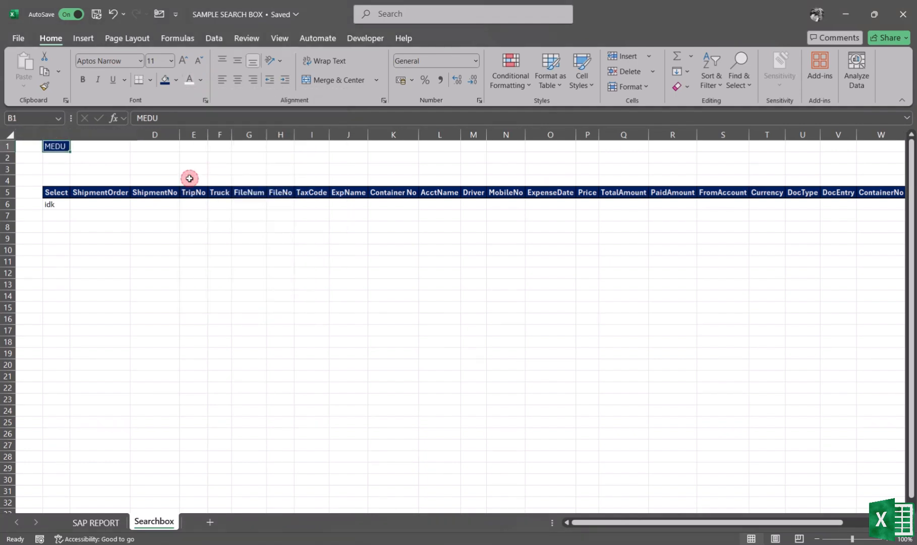
left_click(102, 156)
left_click(53, 146)
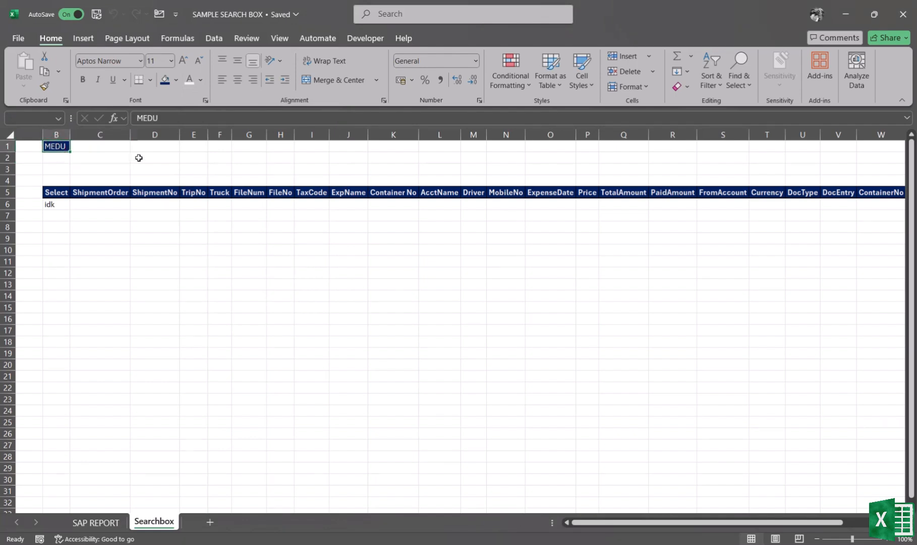
- Copy the container number CAIU6312327 from the SAP REPORT table and paste it into cell G1 of Searchbox
left_click(55, 204)
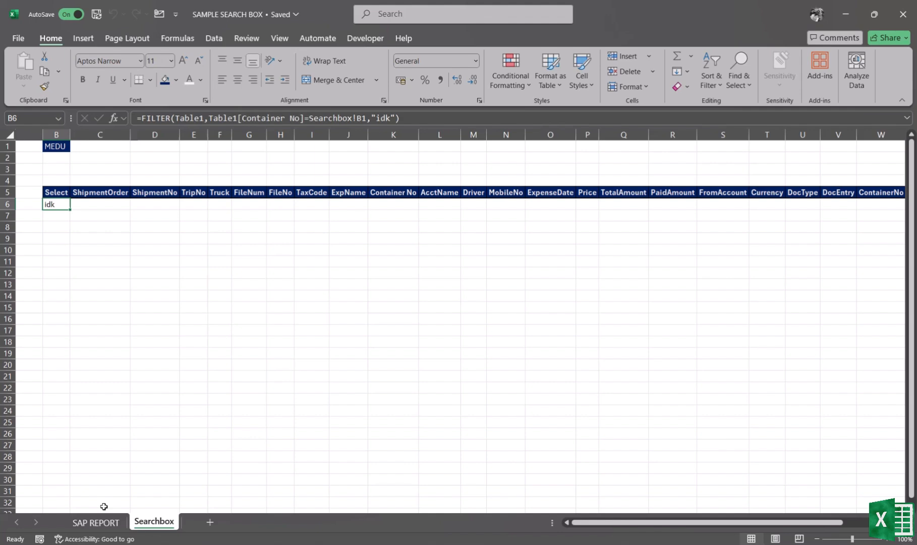
left_click(95, 523)
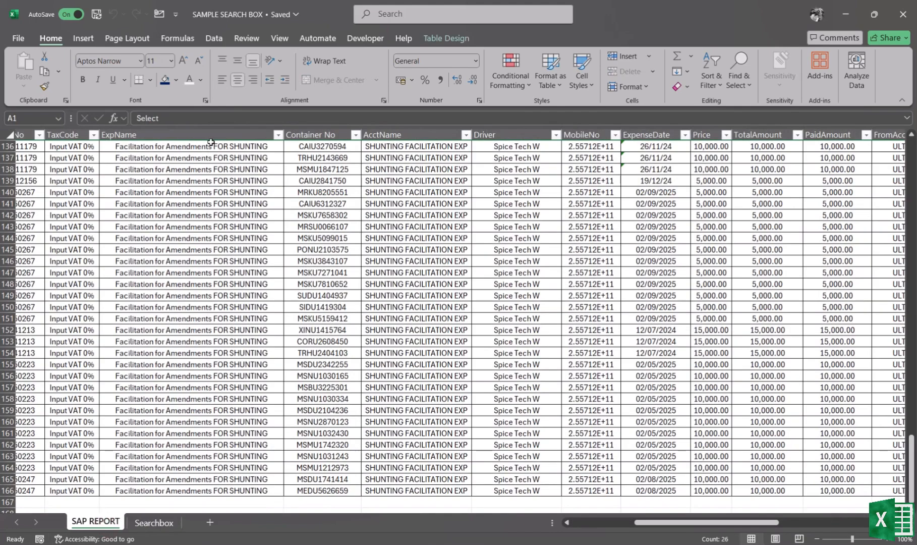
left_click(324, 200)
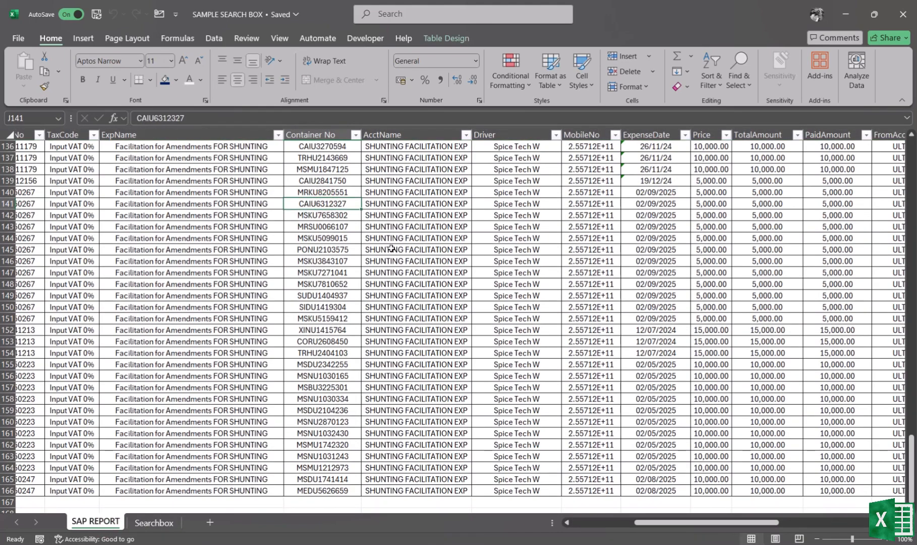
key("ctrl+c")
left_click(154, 523)
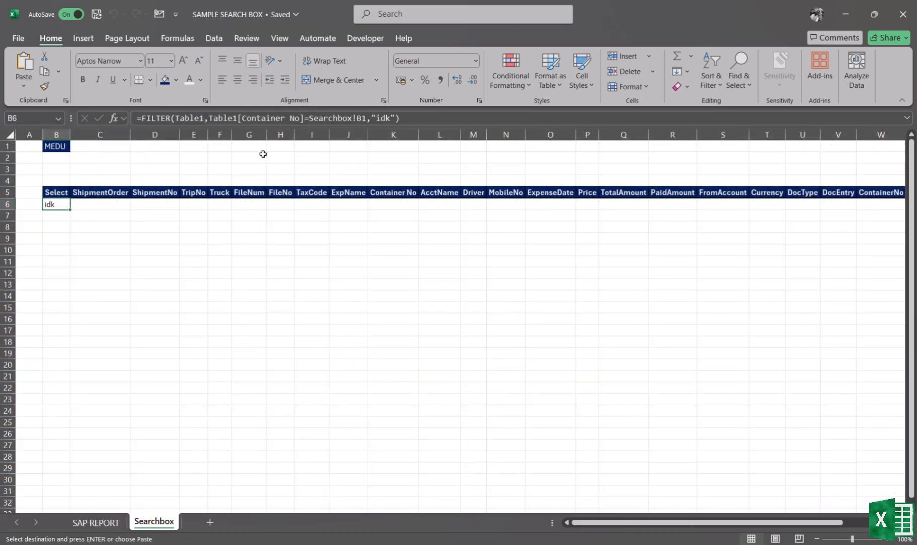
left_click(248, 147)
key("ctrl+v")
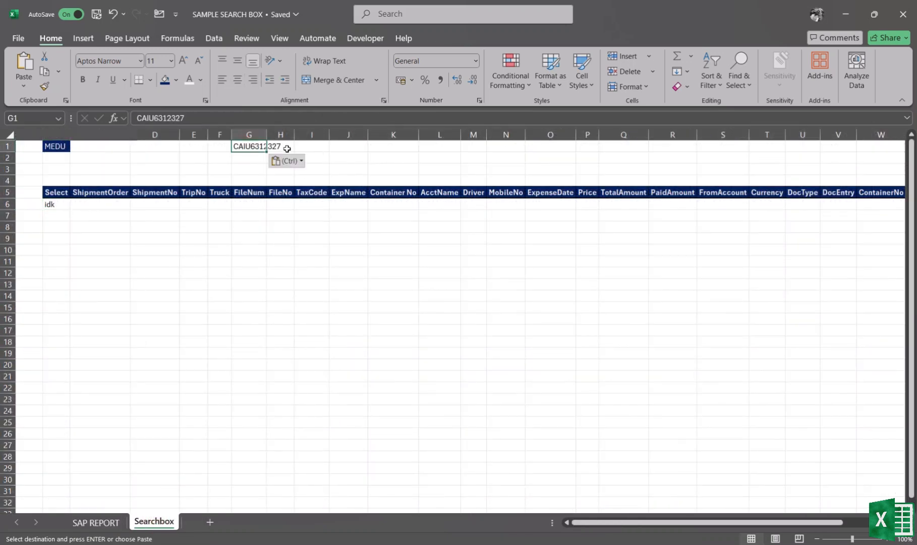
- Autofit column G to its contents and enter CAIU6312327 as the search term in cell B1
double_click(266, 130)
left_click(118, 166)
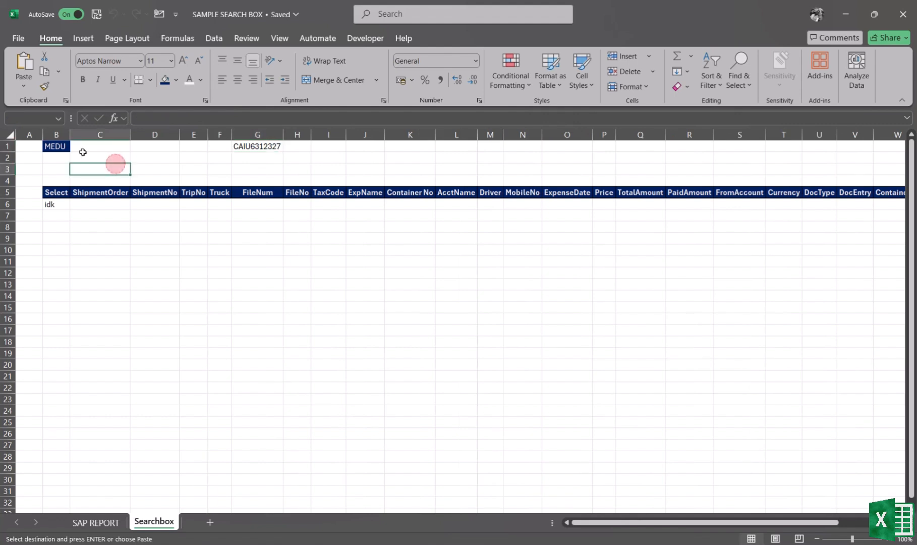
left_click(64, 146)
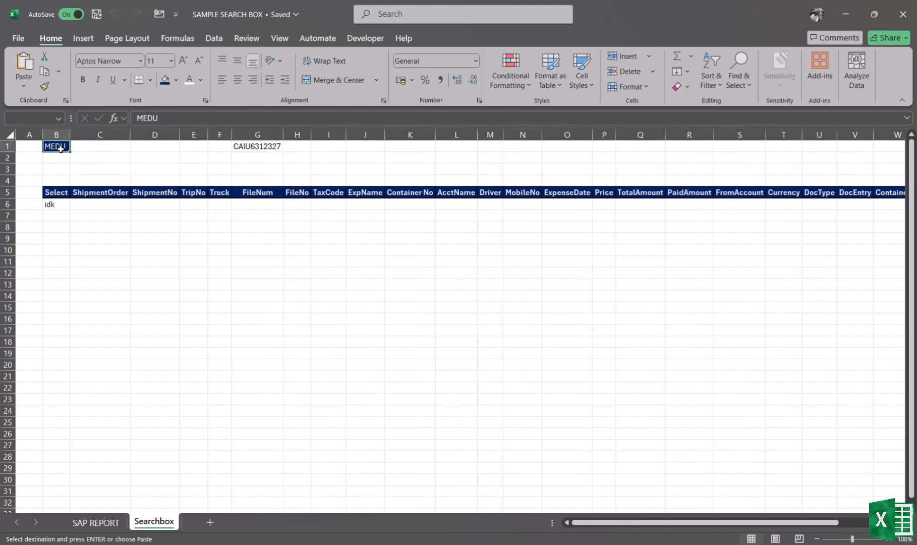
type("CAI")
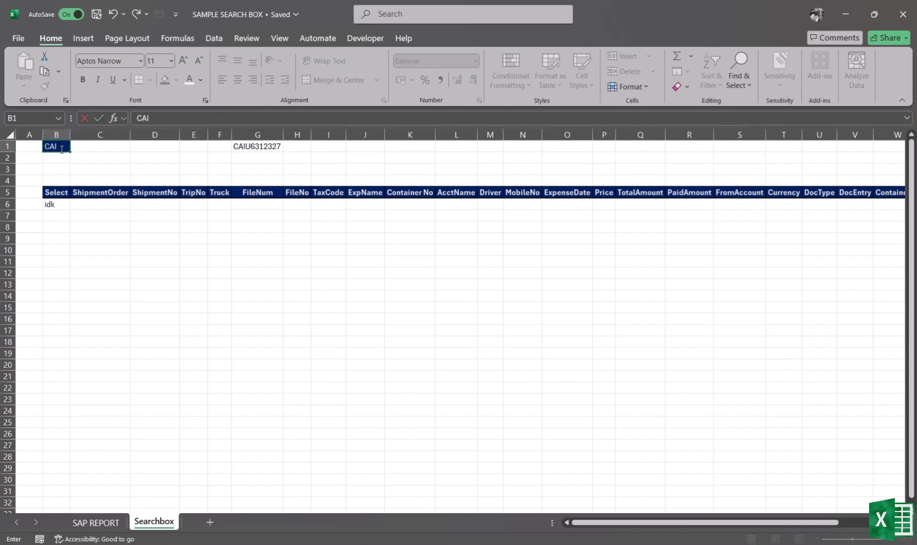
type("U63")
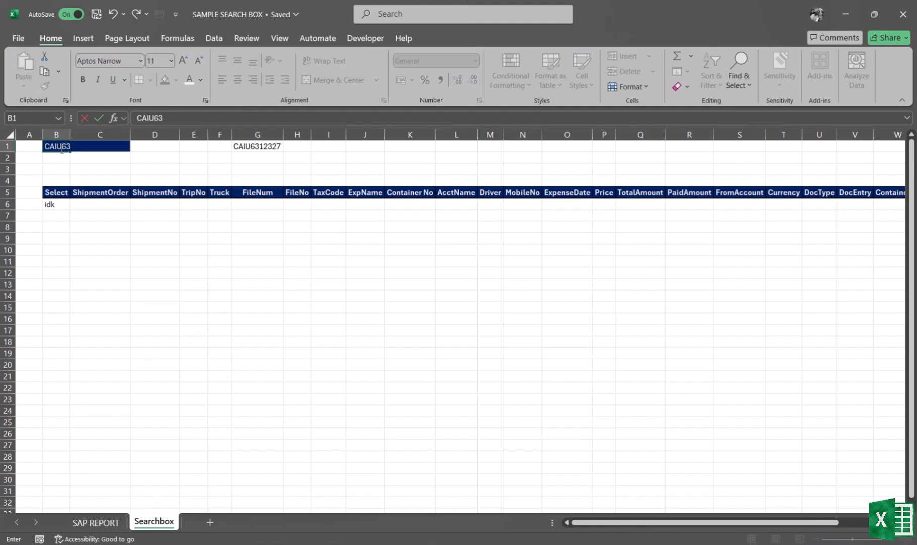
type("12327")
key("Return")
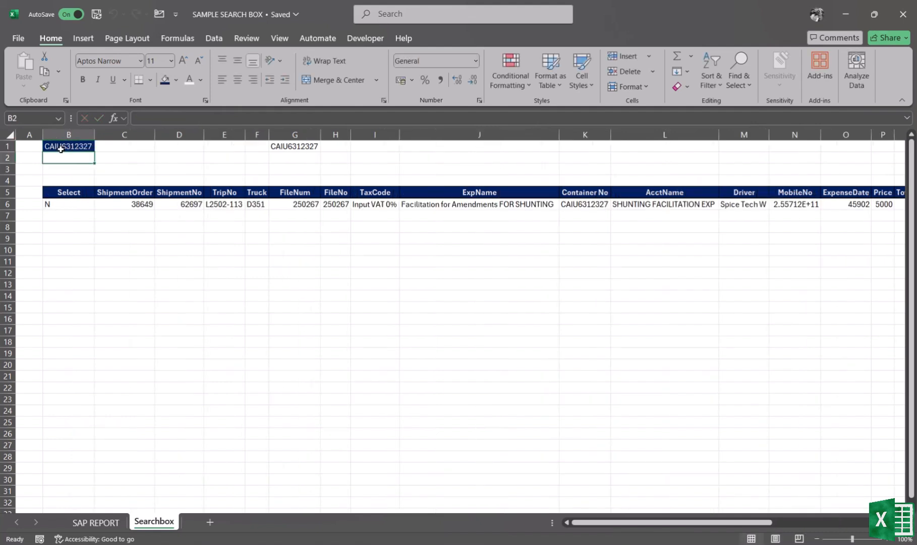
- Inspect the filtered result row, checking its Container No against the search term
scroll(239, 280, "right", 2)
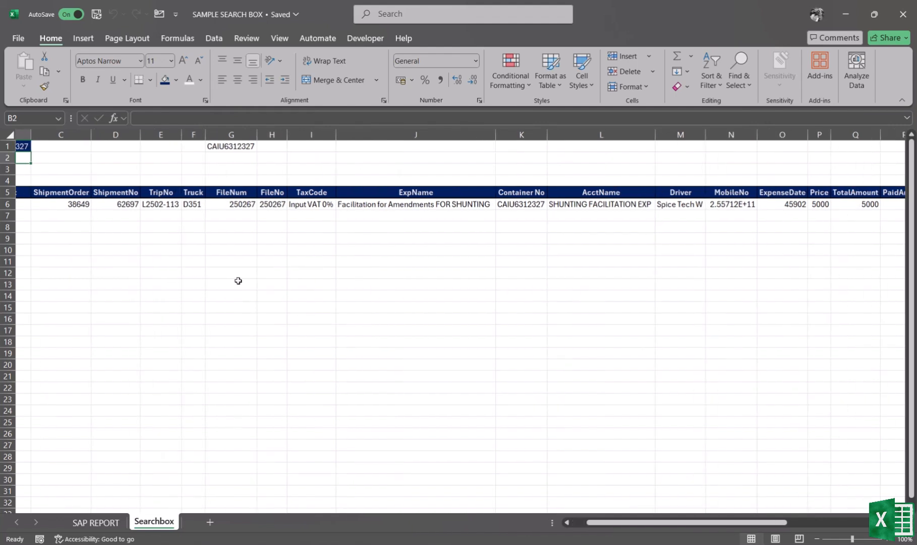
scroll(238, 281, "left", 2)
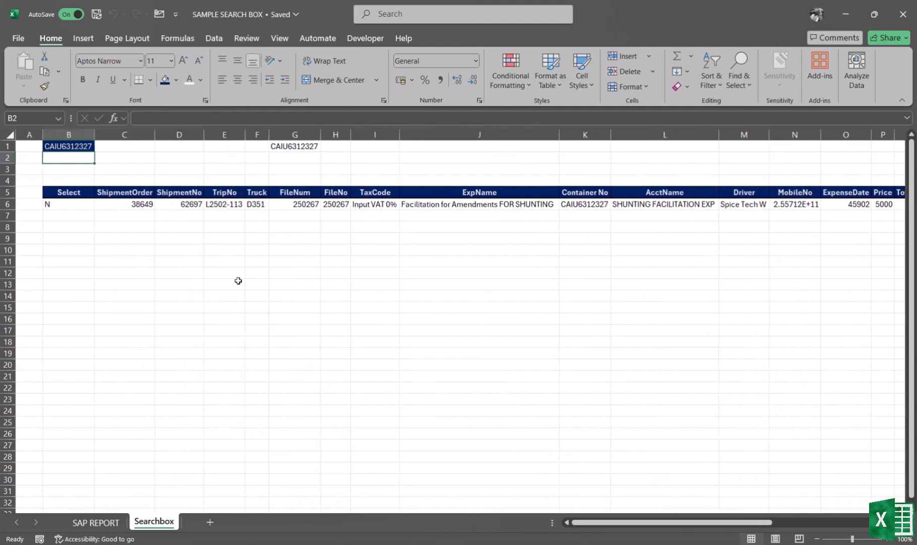
left_click(585, 202)
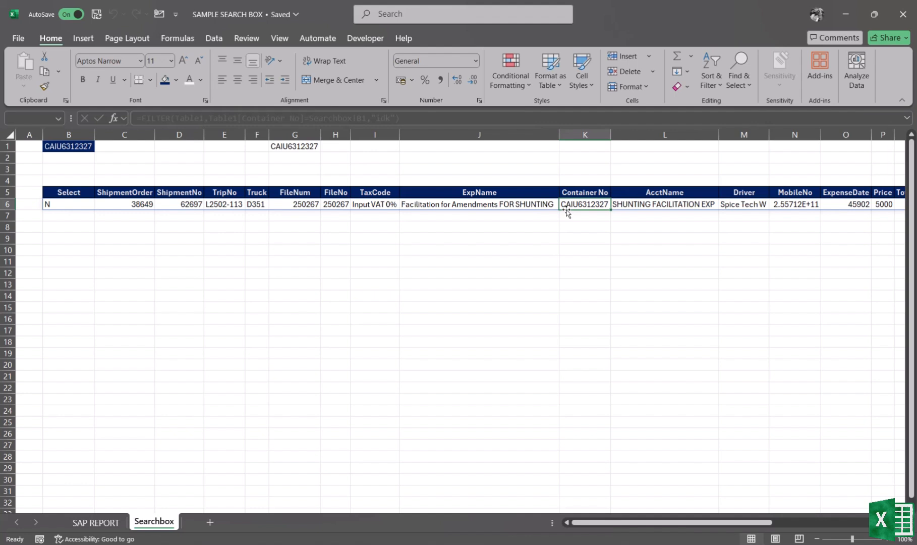
- In cell B6's FILTER formula, replace the exact-match Container No condition with an ISNUMBER(SEARCH test
left_click(63, 205)
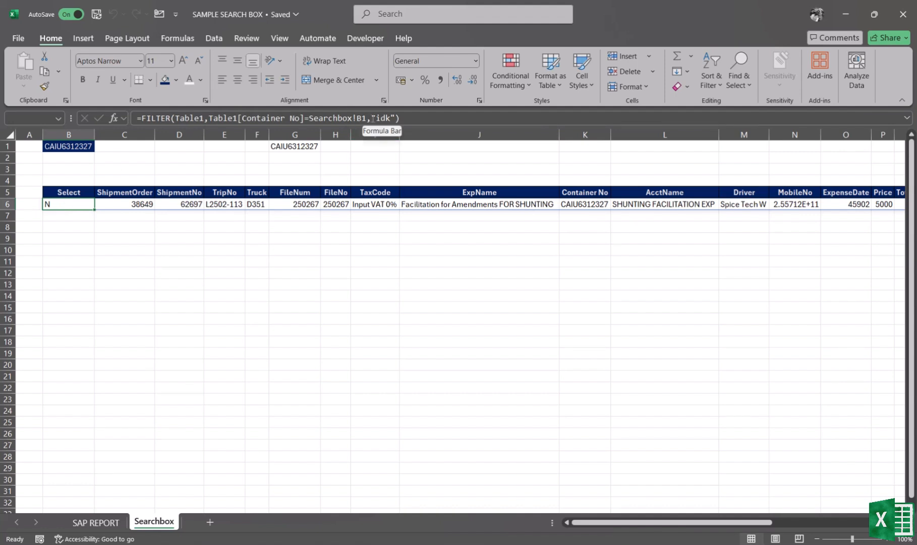
left_click(369, 118)
left_click_drag(298, 118, 208, 118)
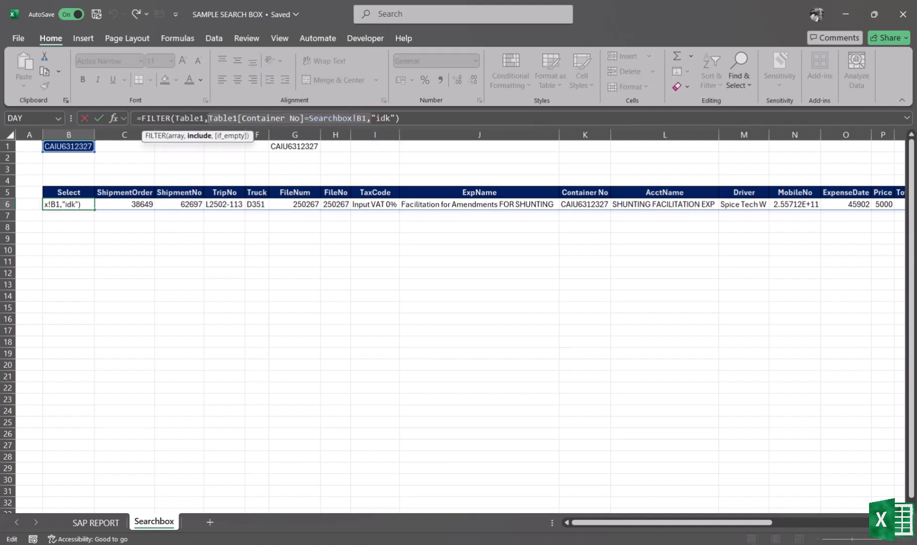
key("BackSpace")
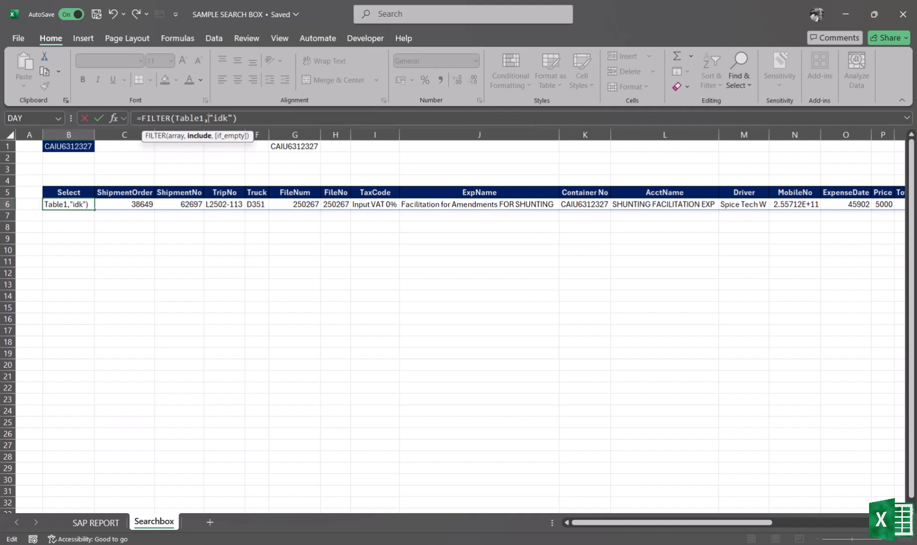
type("ISNUMBER")
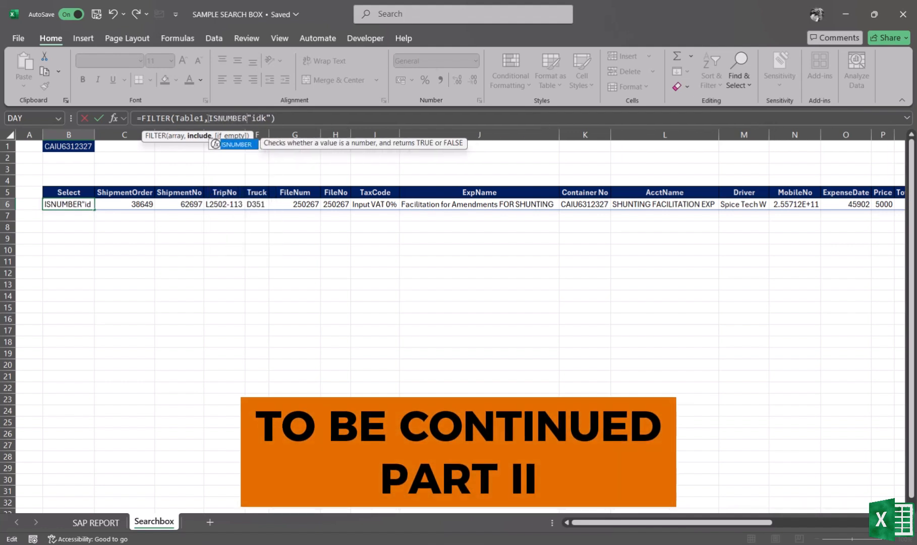
type("(SEAR")
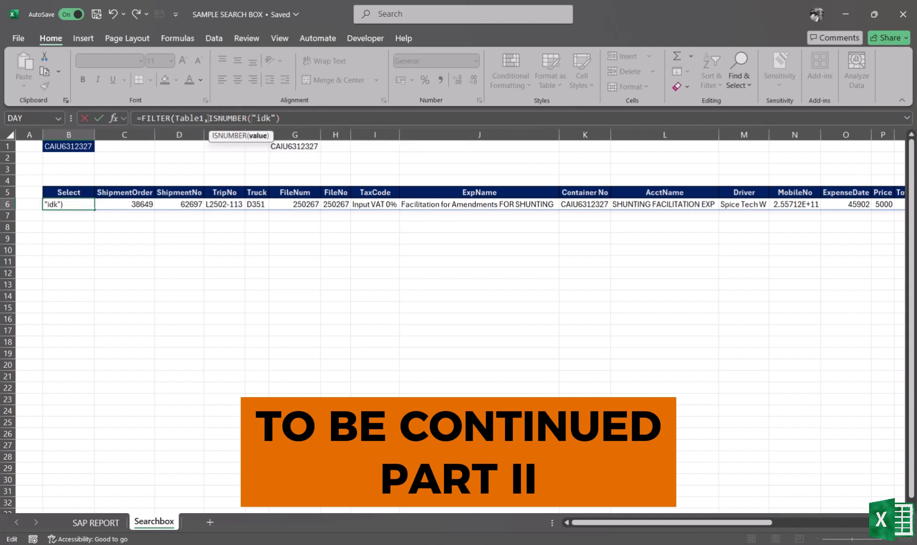